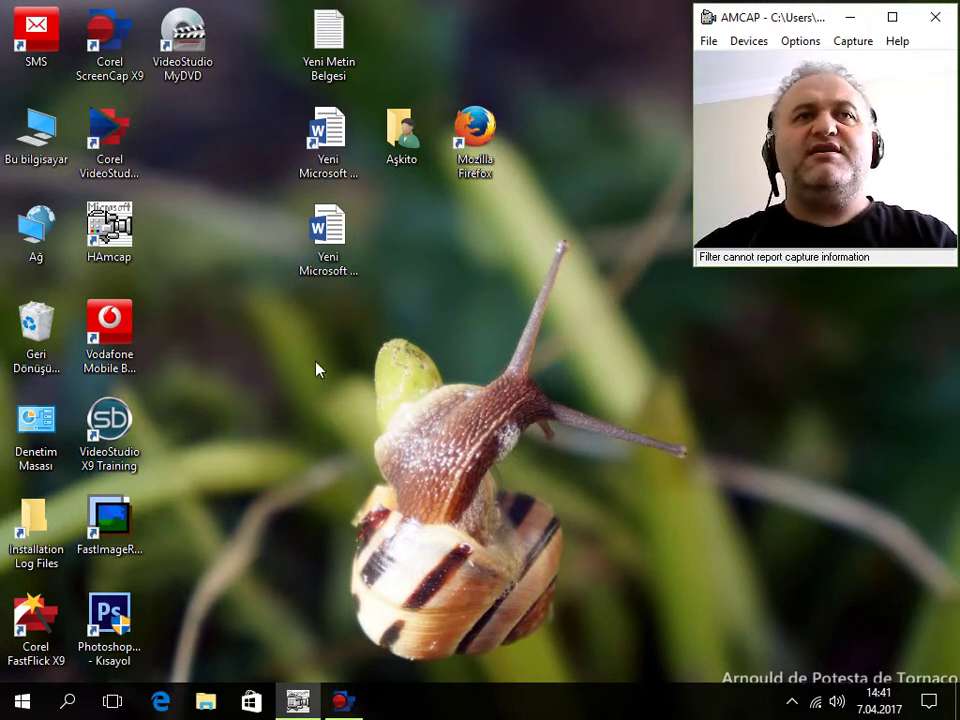
Create a new folder on an empty area of the desktop and name it with a person's first name.
right_click(460, 300)
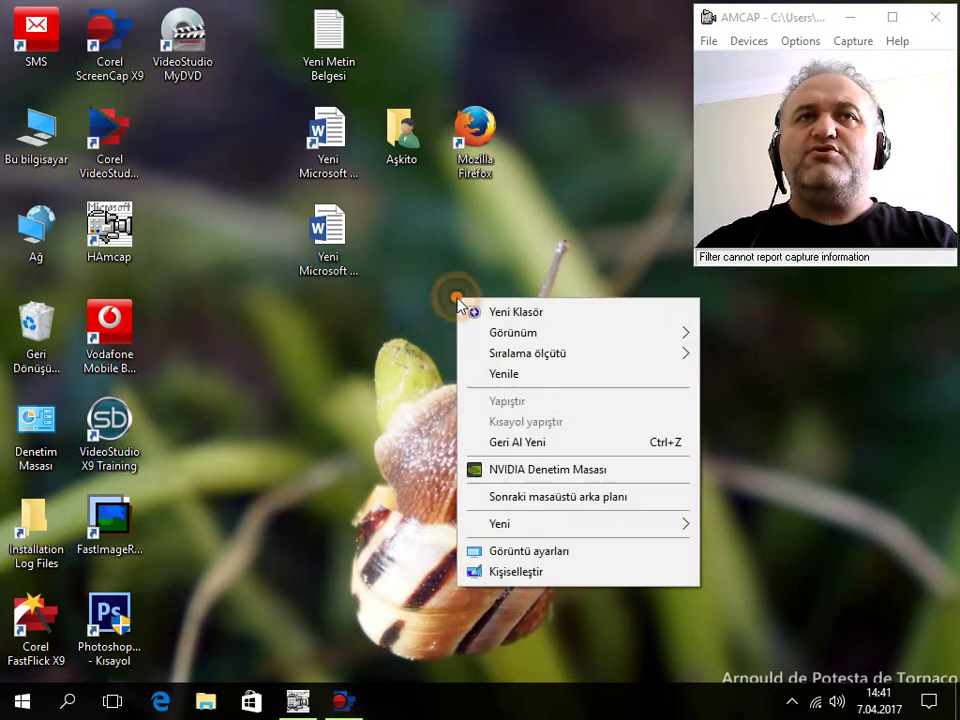
mouse_move(510, 525)
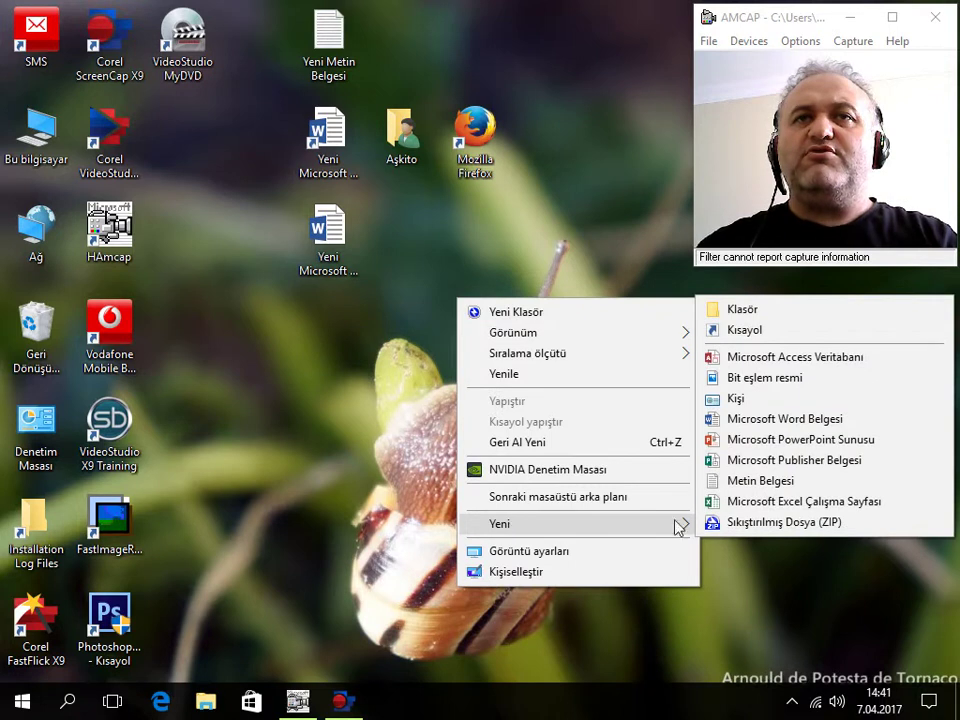
click(753, 312)
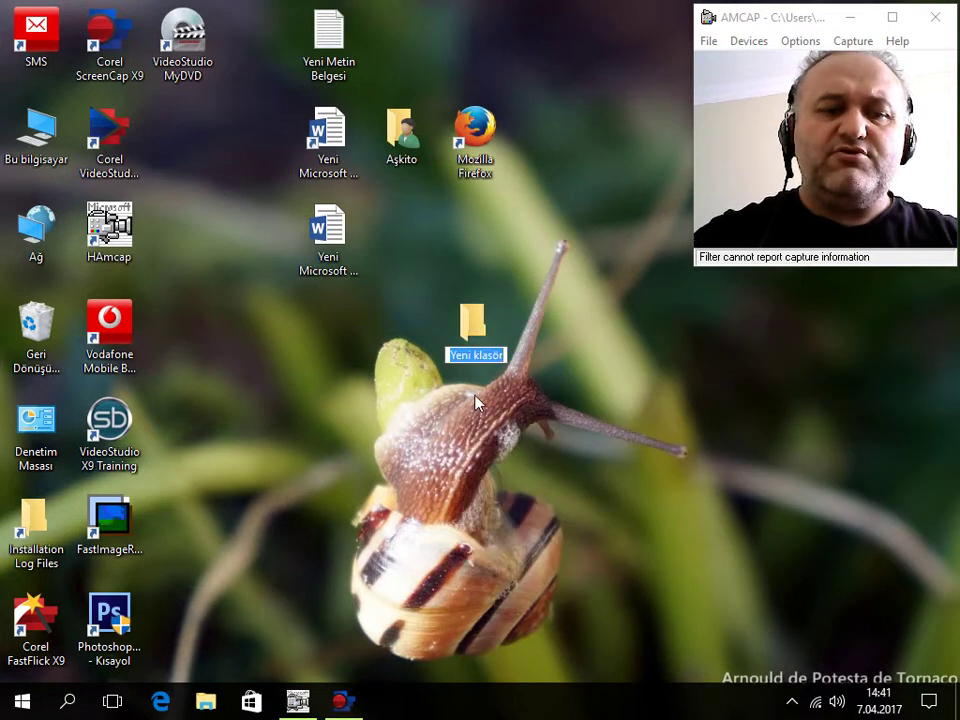
text(yakup)
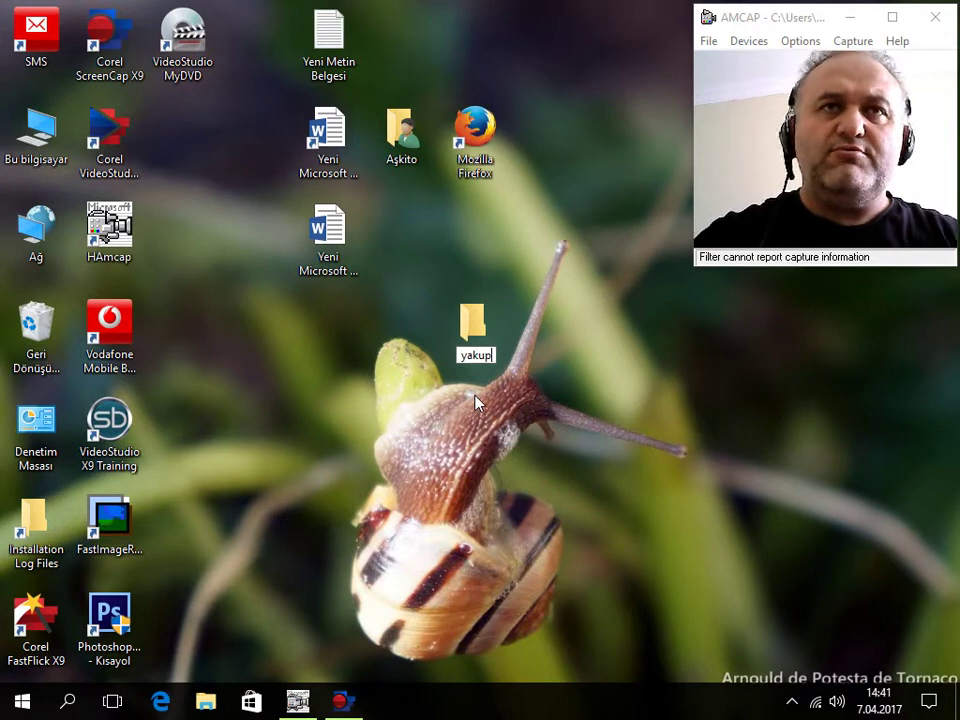
key(Return)
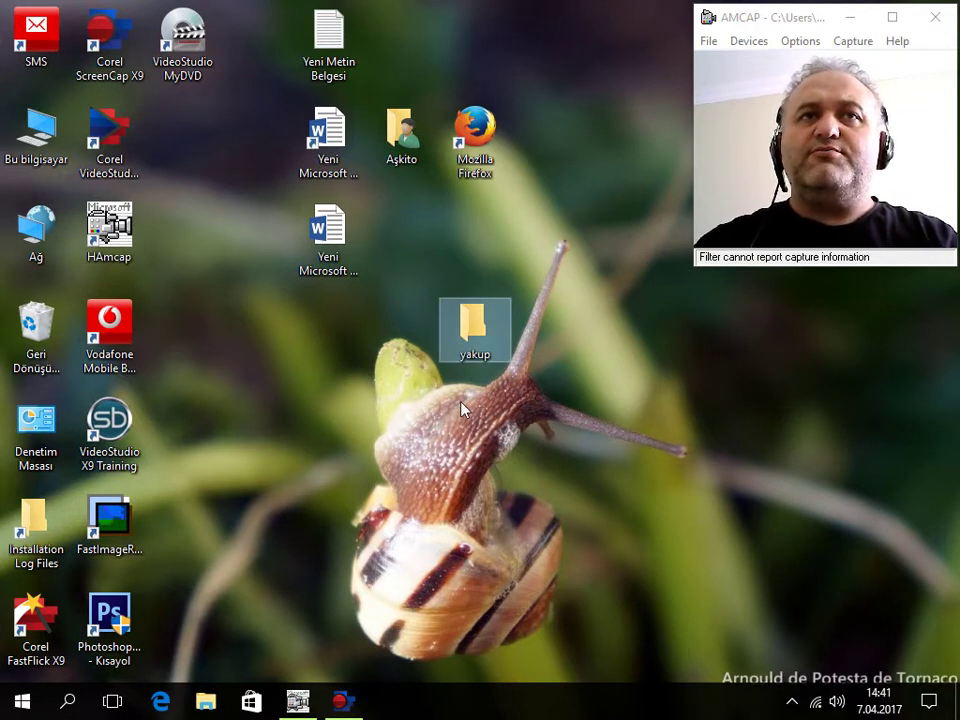
Create a second desktop folder and name it with a different first name.
right_click(460, 113)
mouse_move(576, 341)
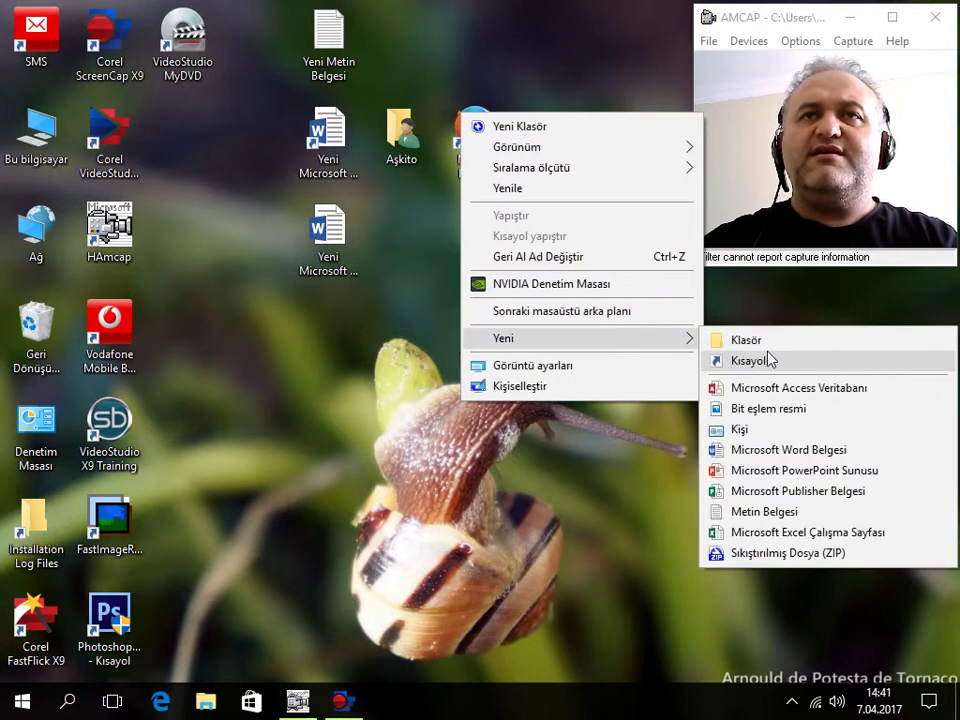
click(784, 348)
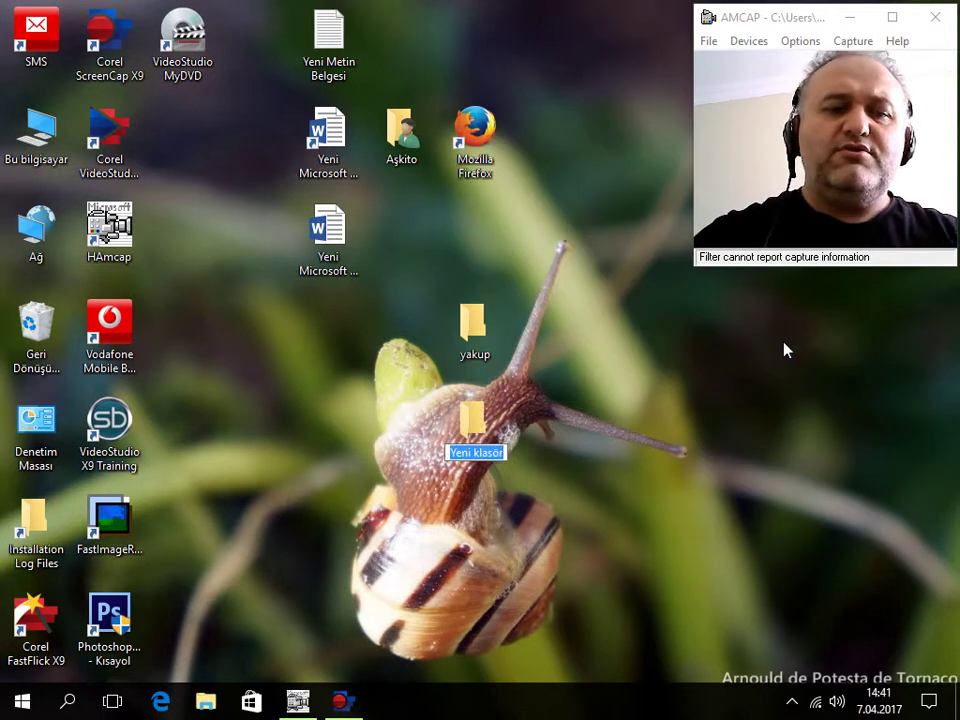
text(hasan)
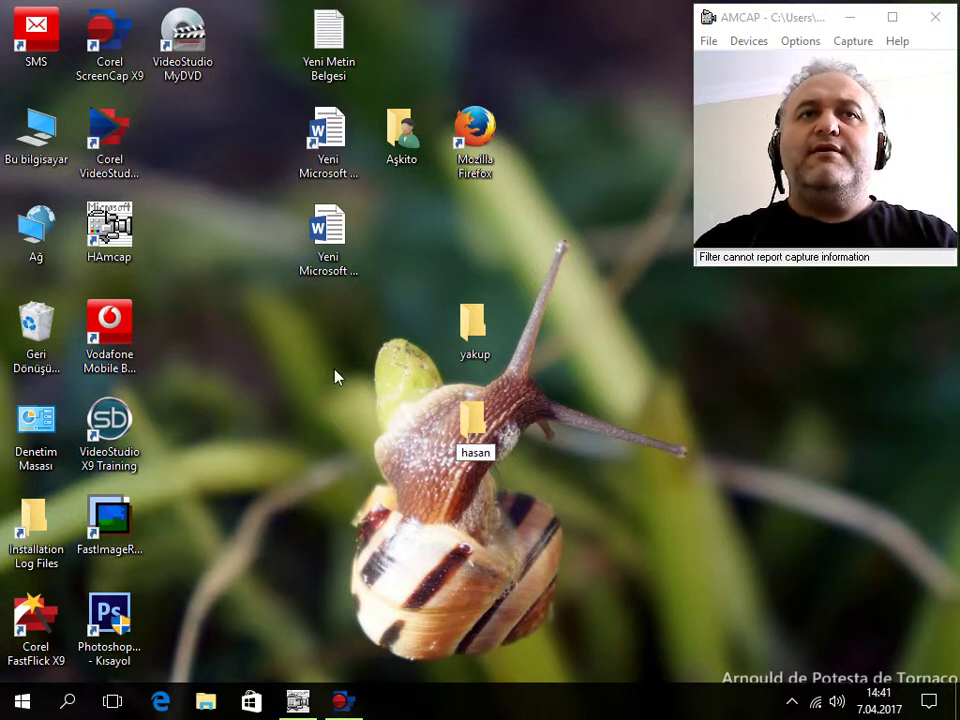
key(Return)
Create a third desktop folder and name it with another first name.
right_click(538, 370)
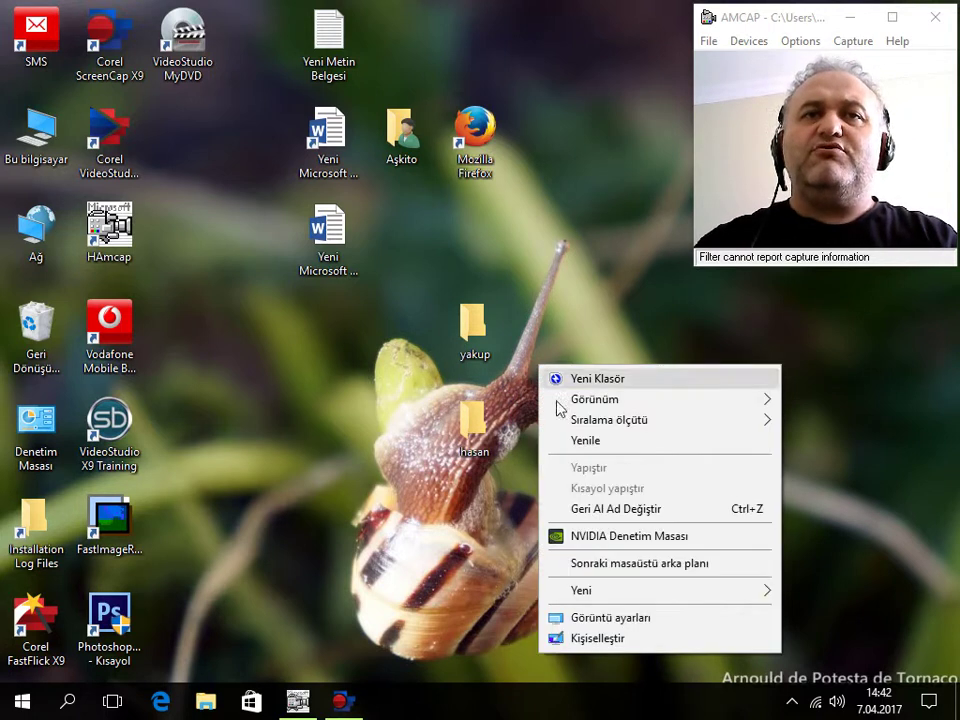
mouse_move(640, 592)
click(336, 381)
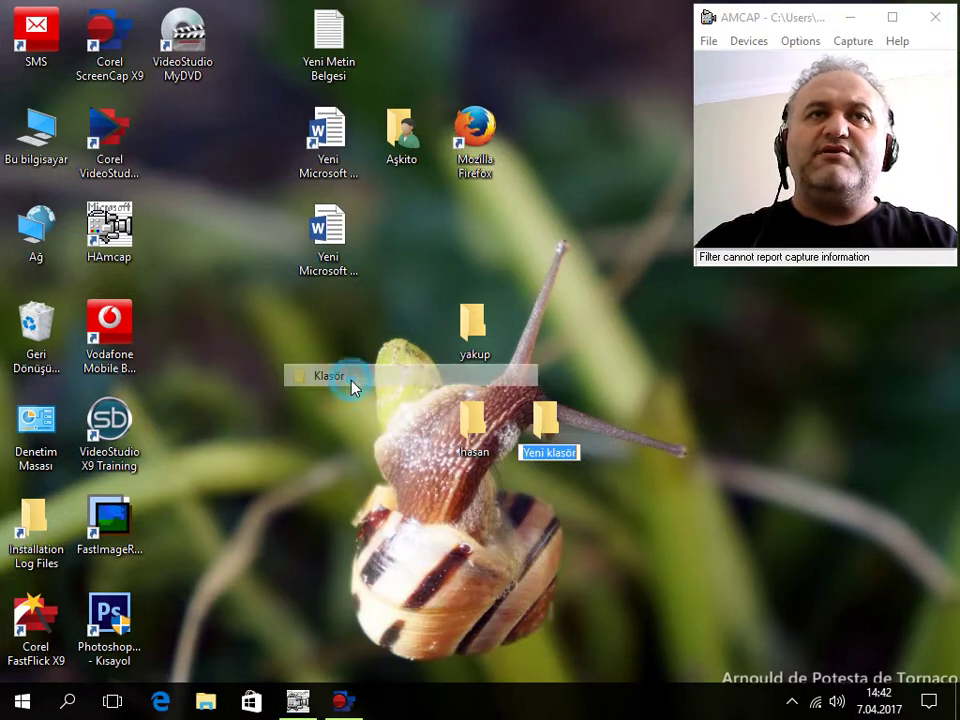
text(mehmet)
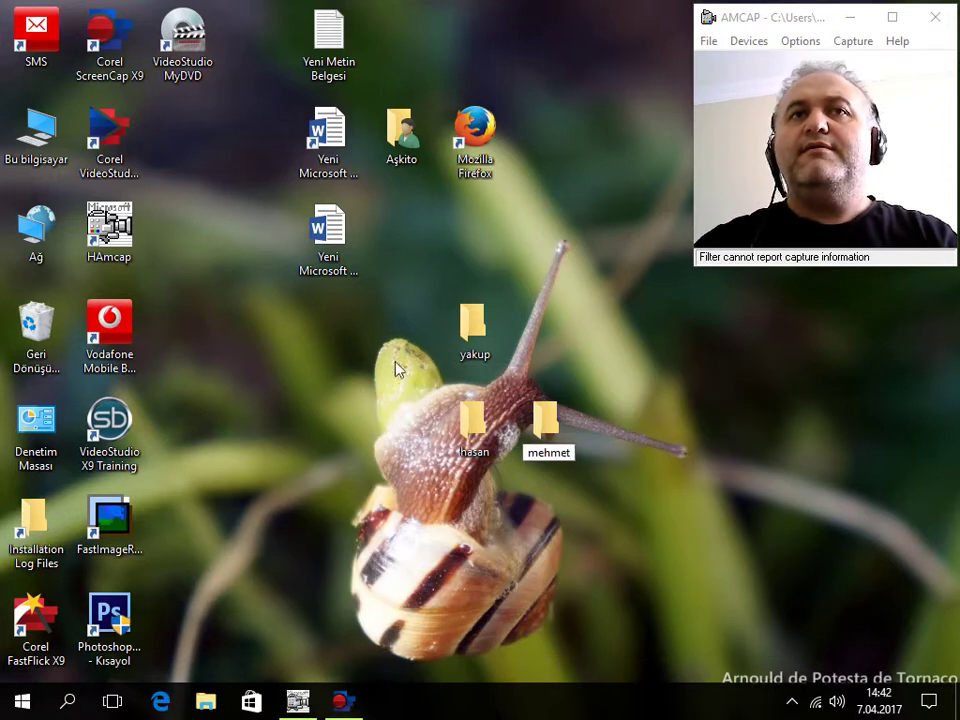
key(Return)
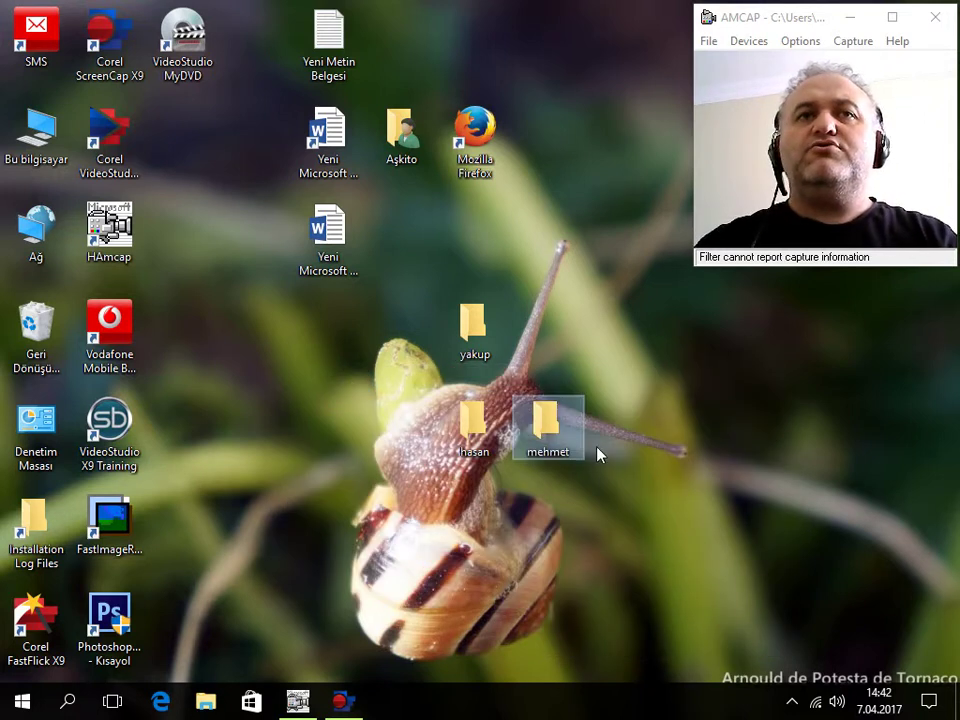
Open the first of the three new desktop folders and create a subfolder inside it named with a woman's first name.
double_click(489, 343)
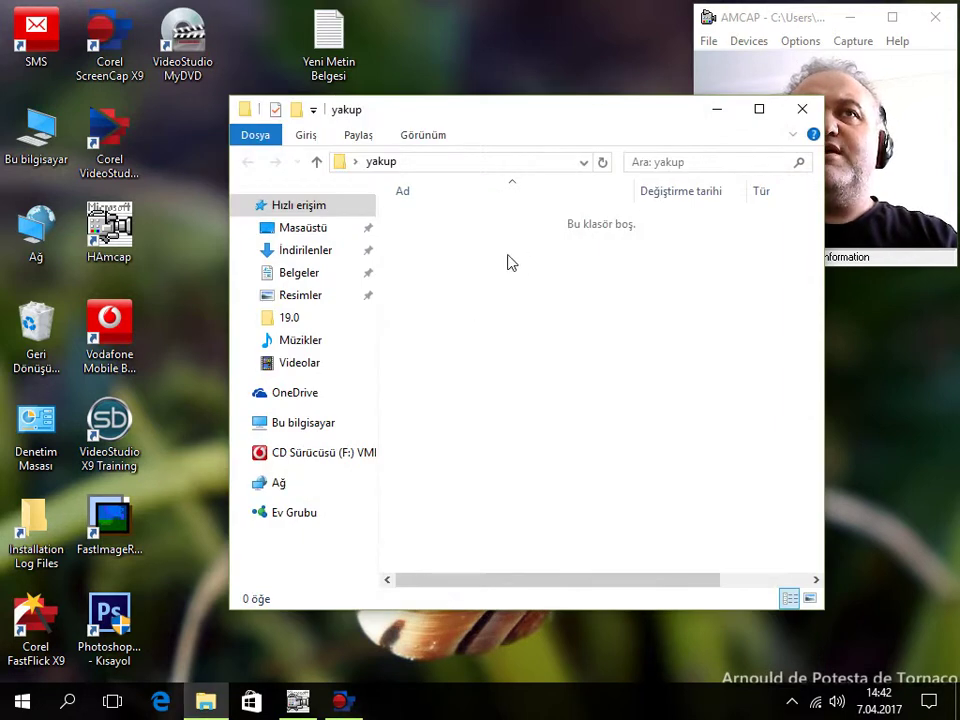
right_click(489, 305)
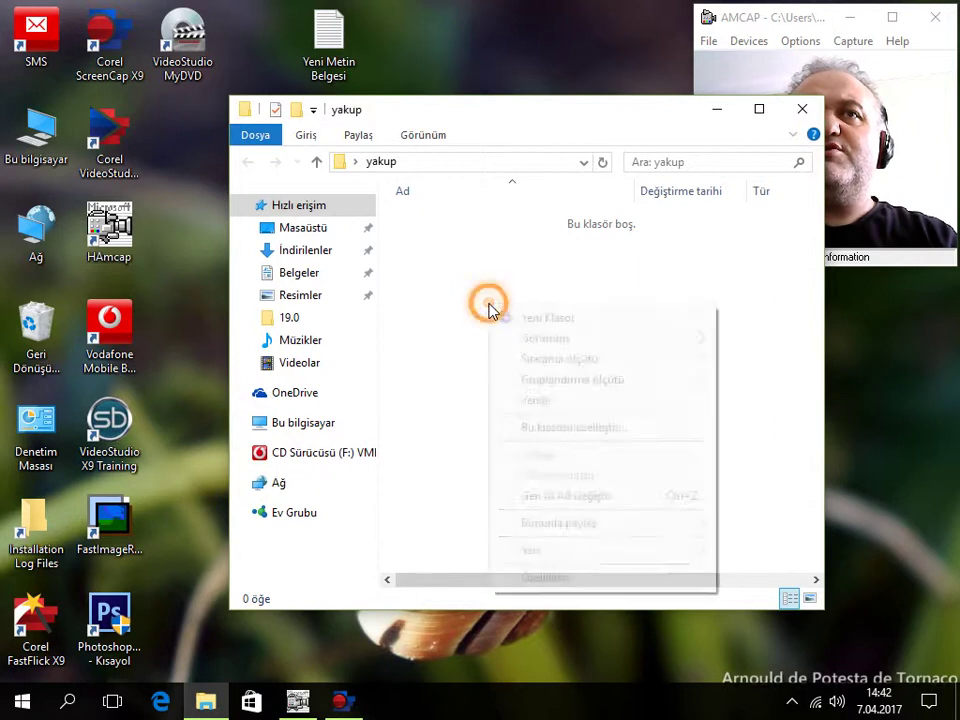
mouse_move(598, 555)
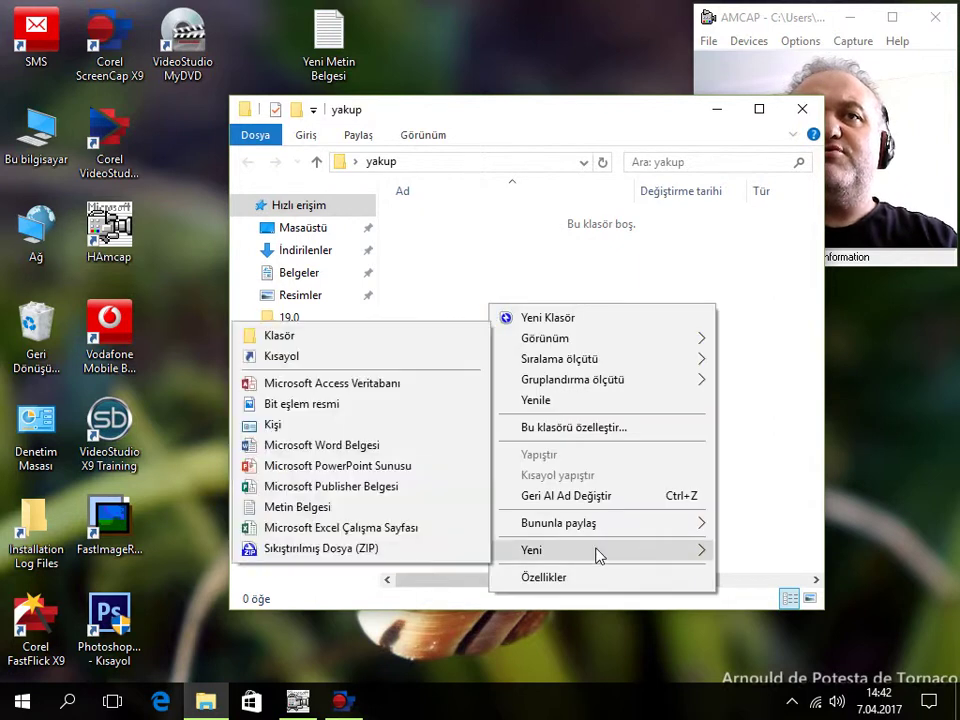
click(368, 336)
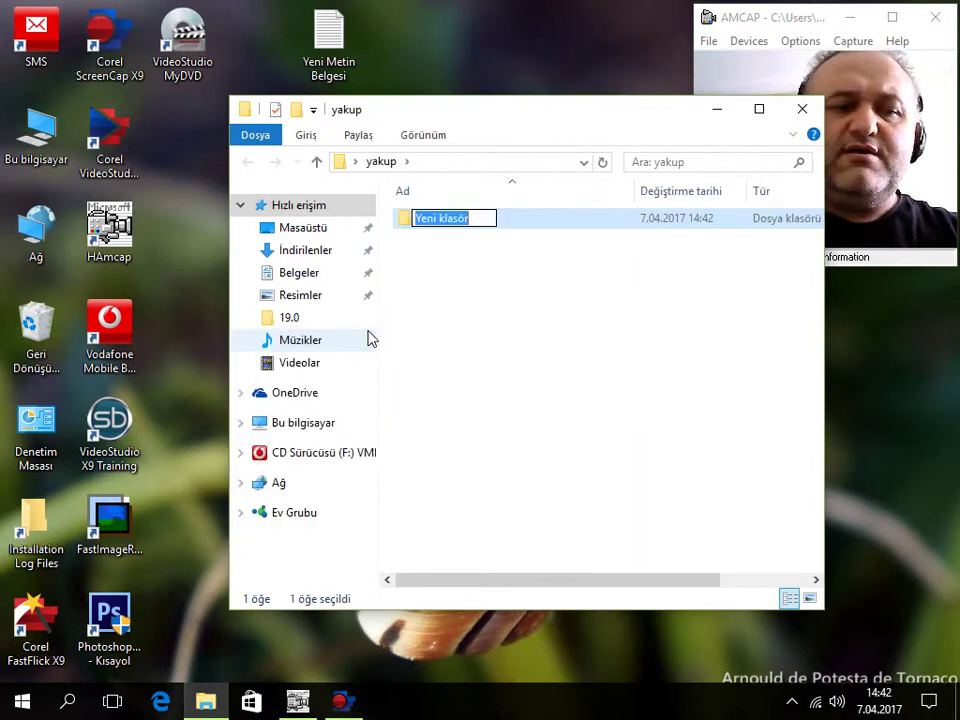
text(sevda)
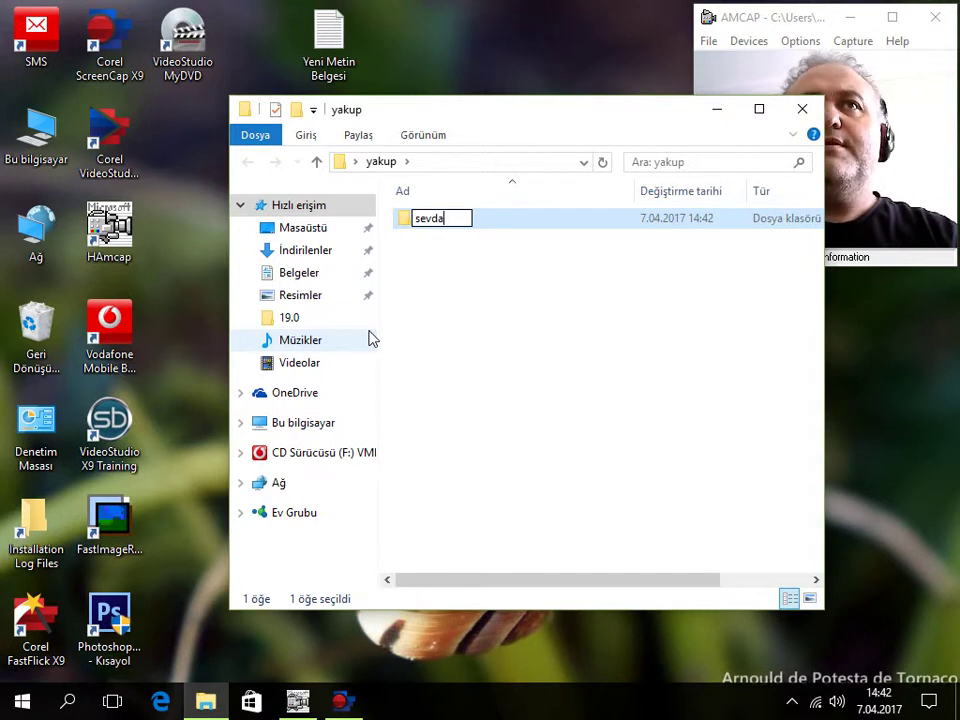
key(Return)
click(568, 326)
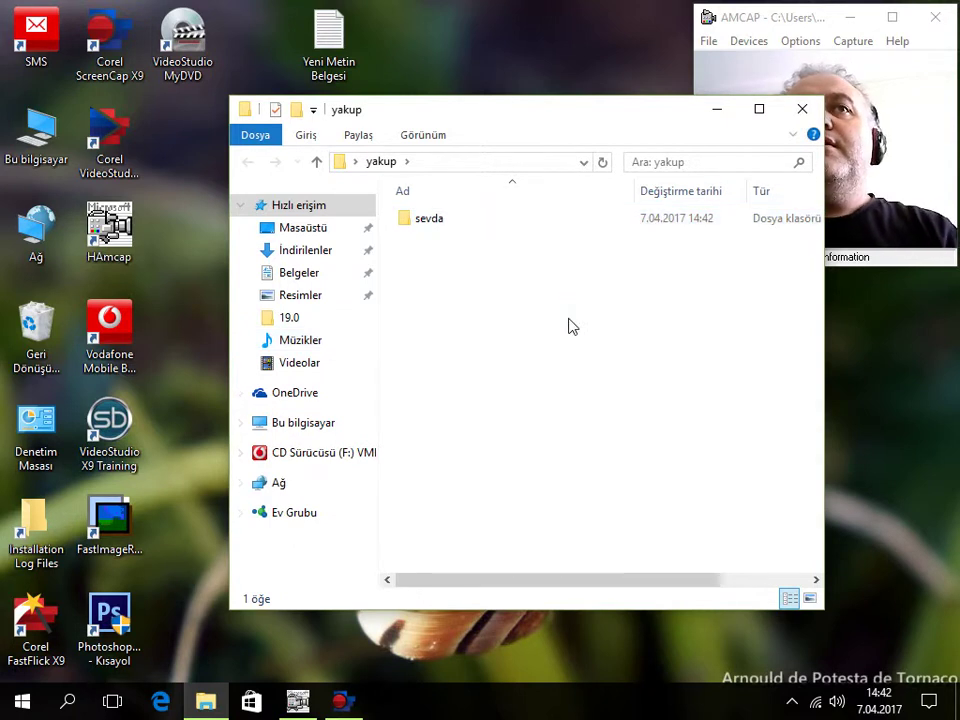
right_click(472, 324)
click(488, 288)
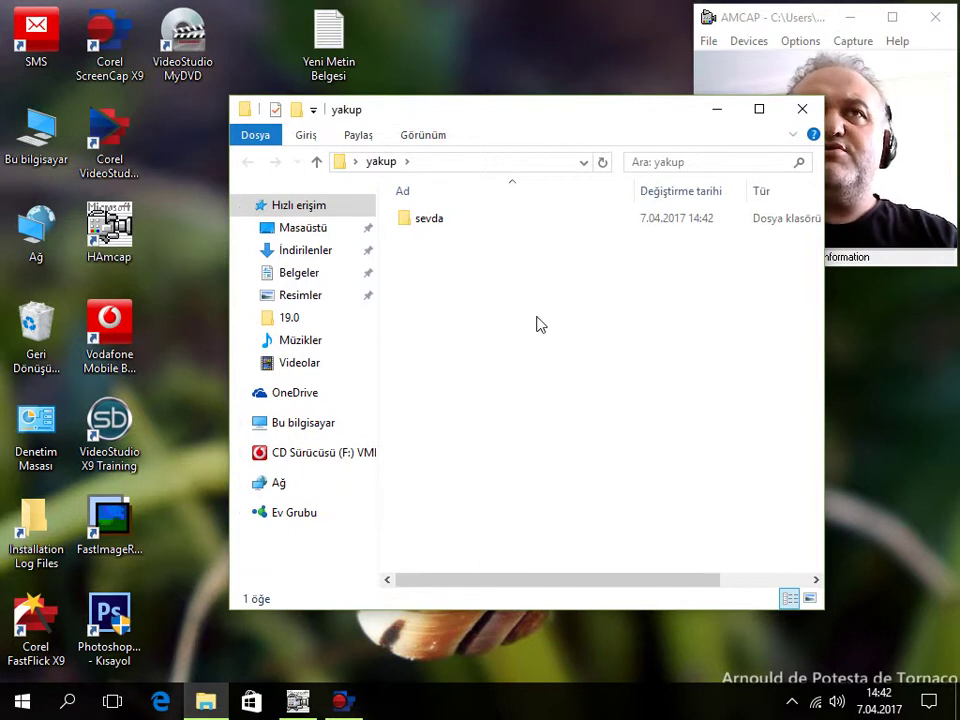
Open the new subfolder and create a folder inside it with the same name as the first desktop folder.
double_click(405, 219)
right_click(440, 334)
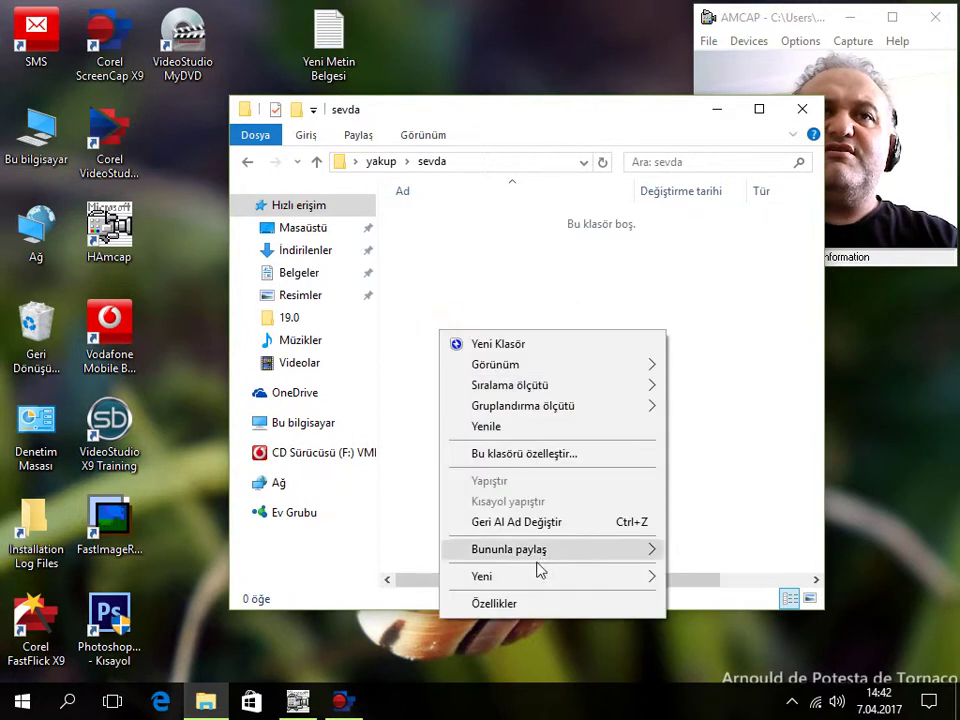
mouse_move(606, 578)
click(735, 364)
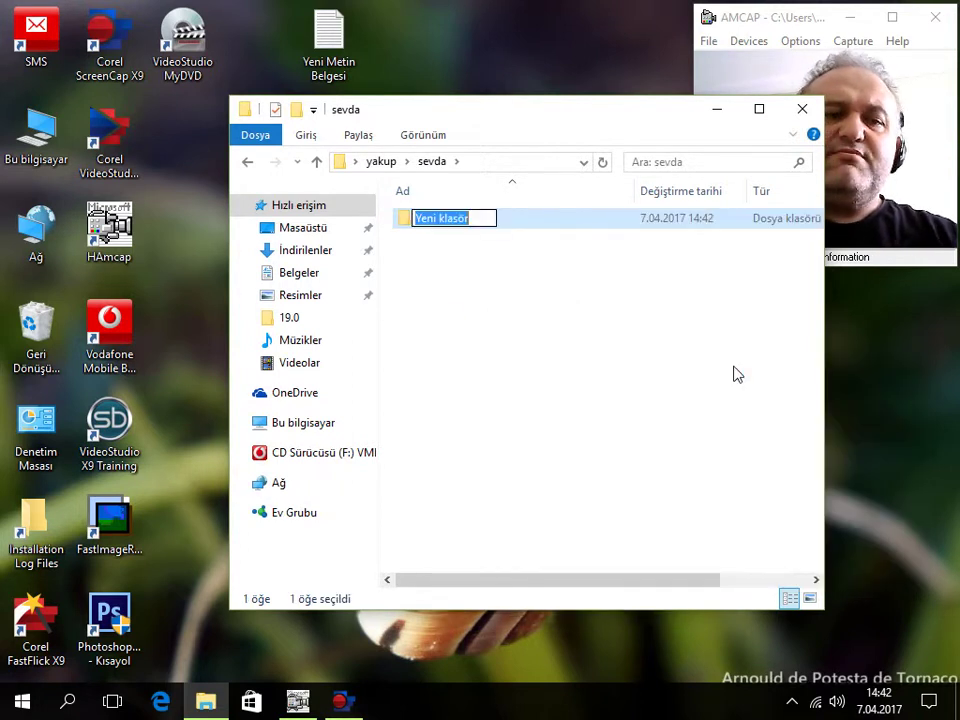
text(yakup)
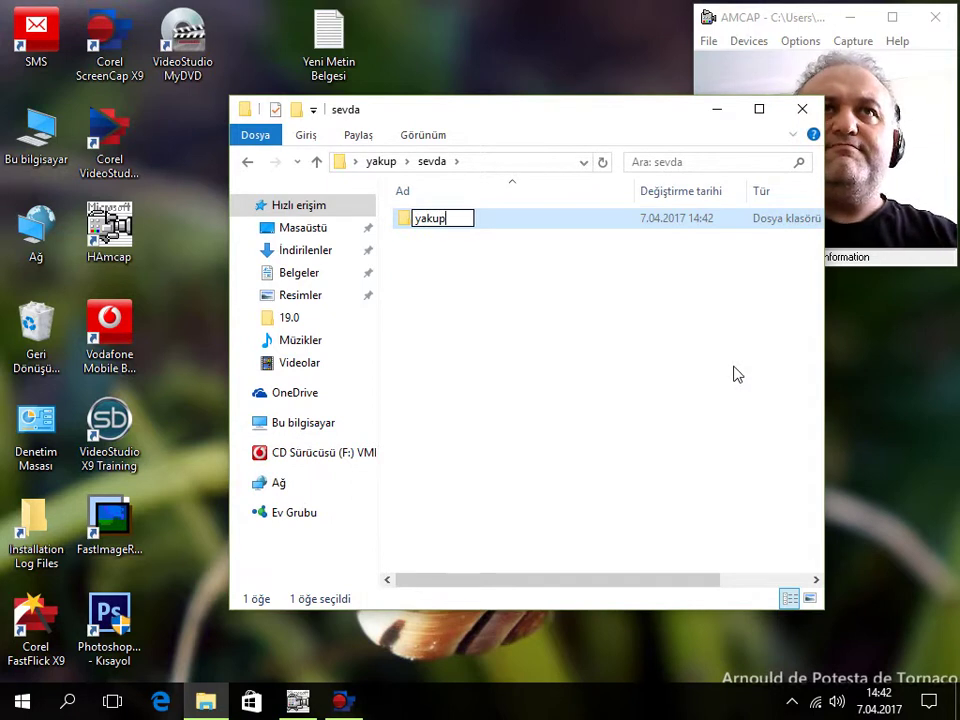
click(594, 359)
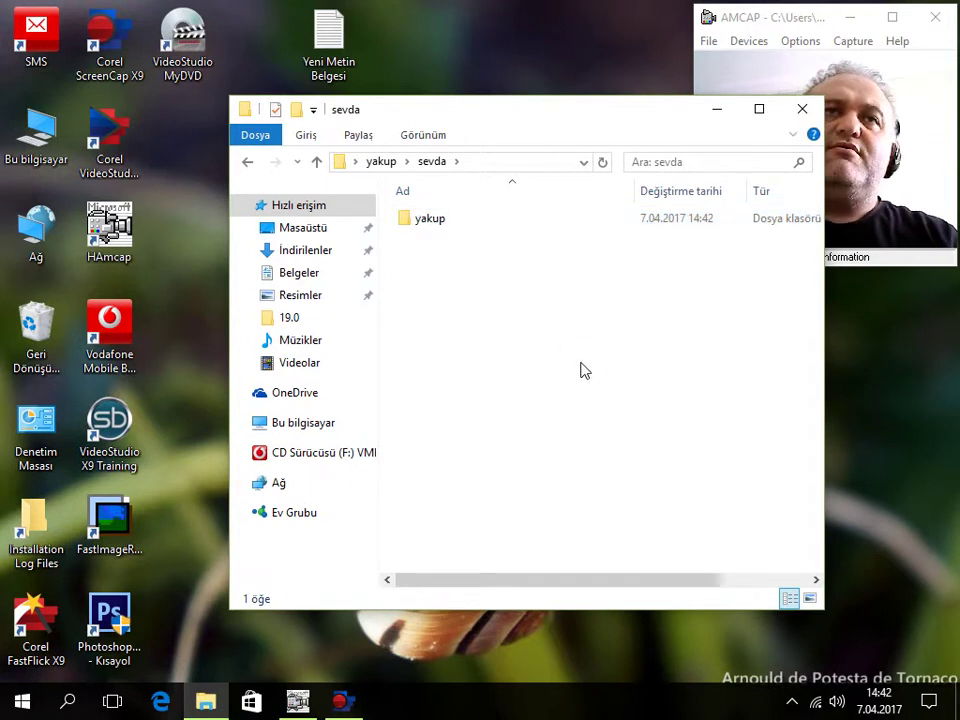
Go back up two folder levels and close the folder window to return to the desktop.
click(315, 163)
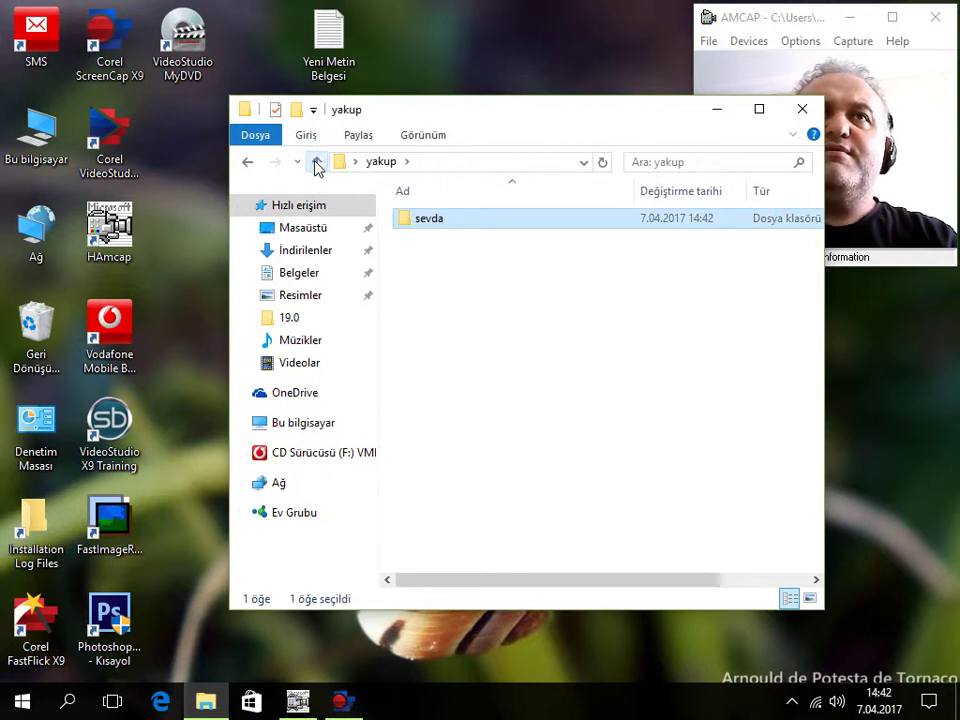
click(315, 163)
click(800, 110)
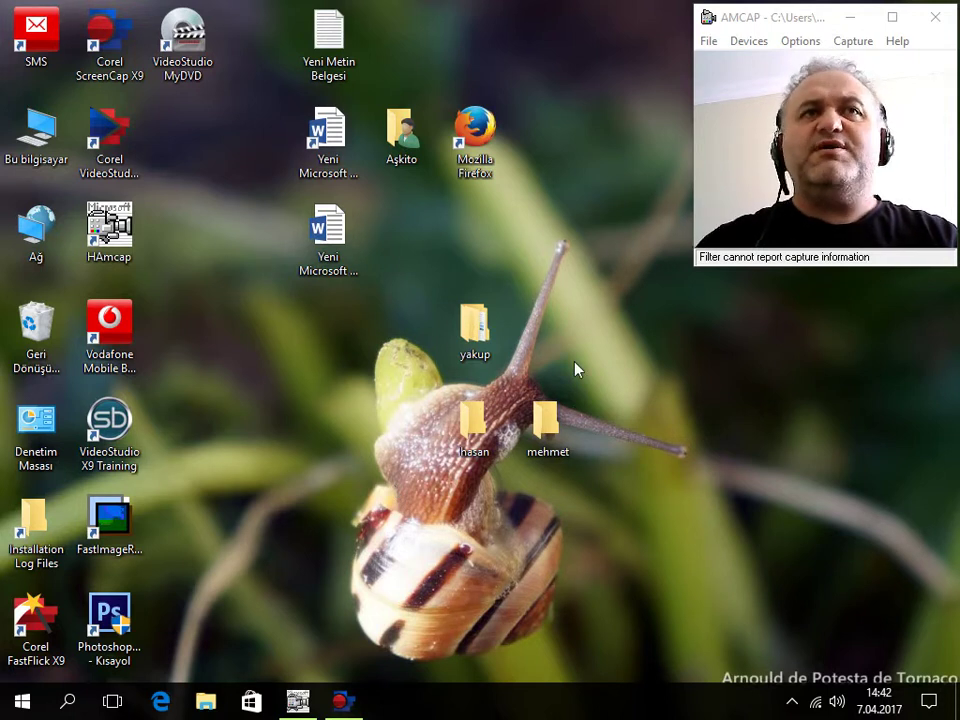
Create a new Microsoft Word document on the desktop and give it the same name as the first new folder.
right_click(526, 303)
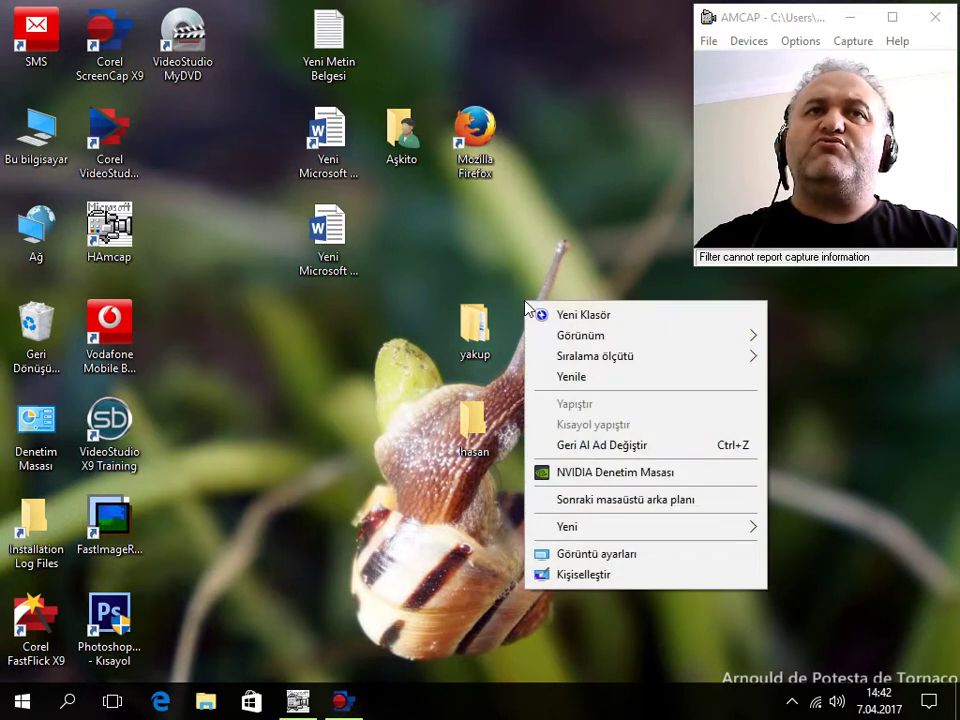
mouse_move(628, 527)
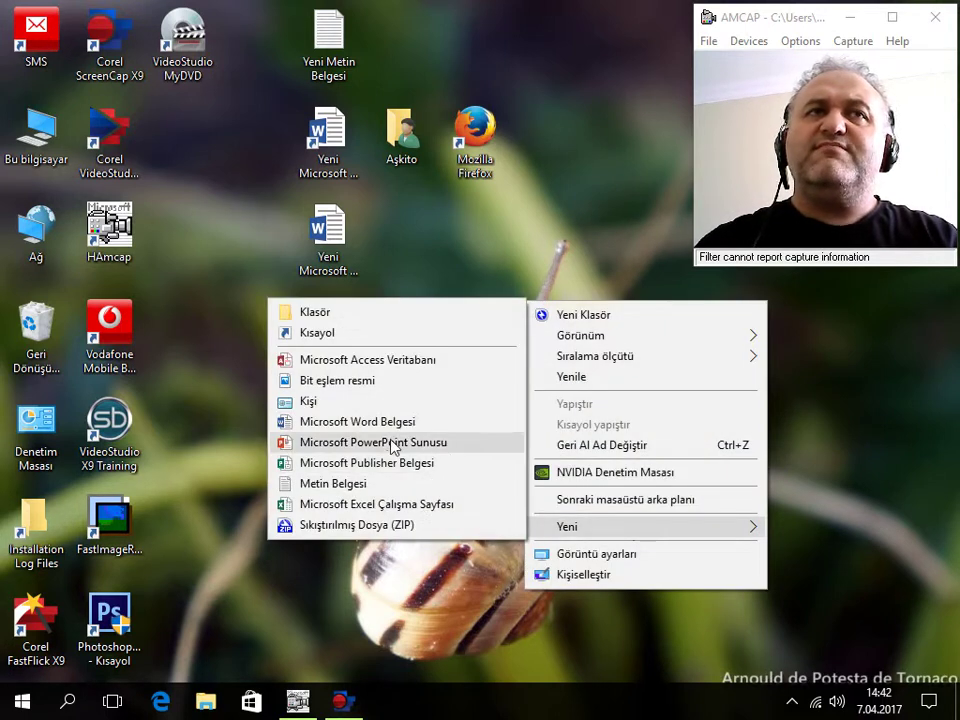
click(333, 421)
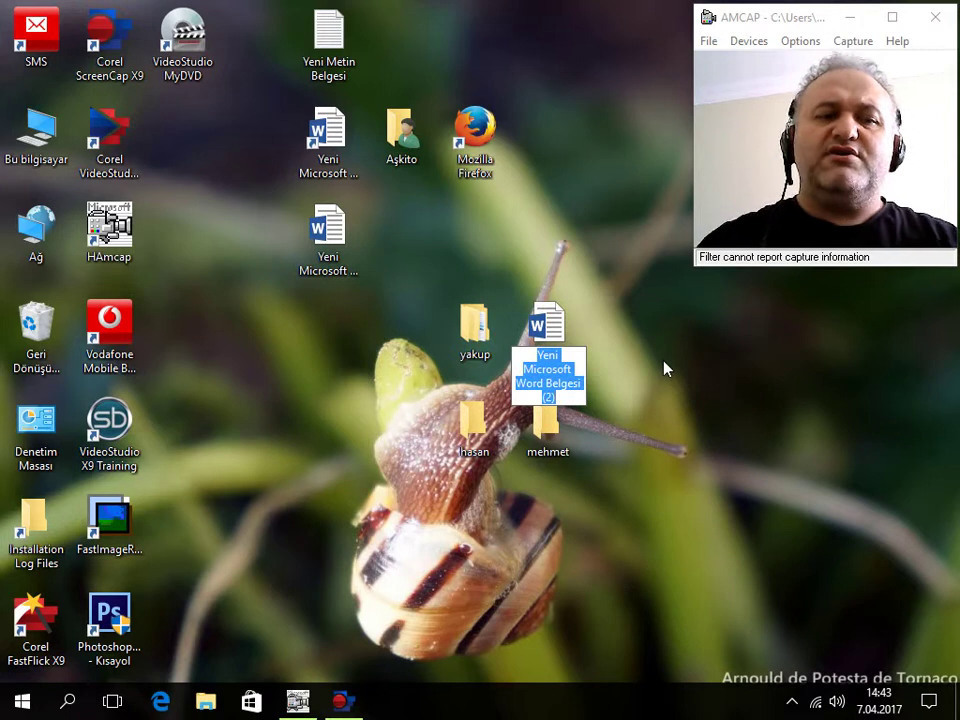
text(yakup)
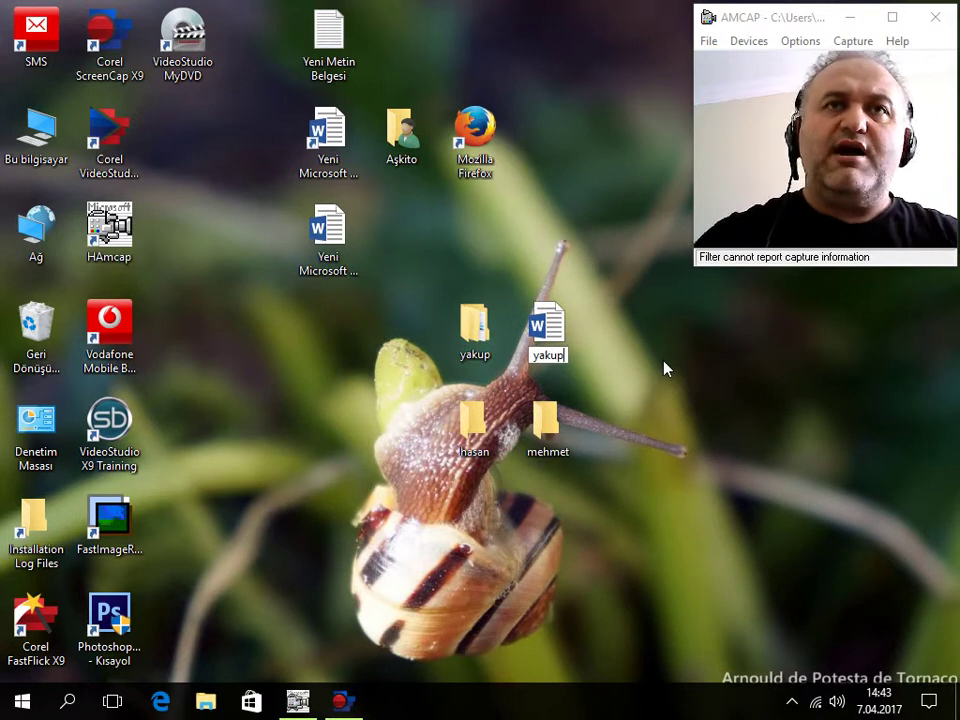
key(Return)
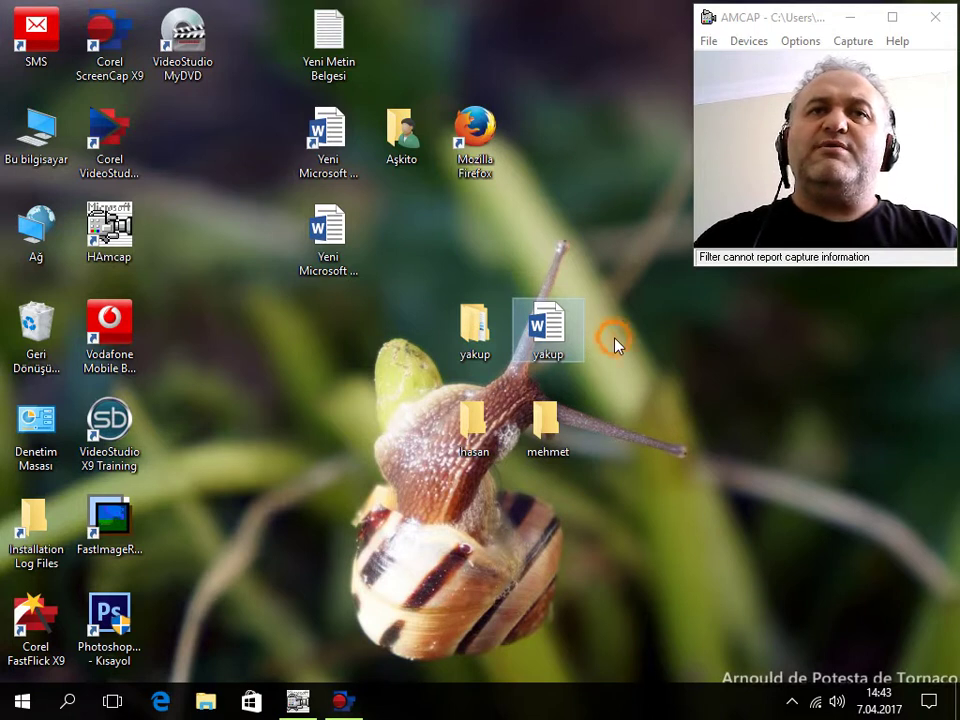
Create a new Microsoft PowerPoint presentation on the desktop and give it the same name as the Word document.
right_click(617, 345)
mouse_move(707, 574)
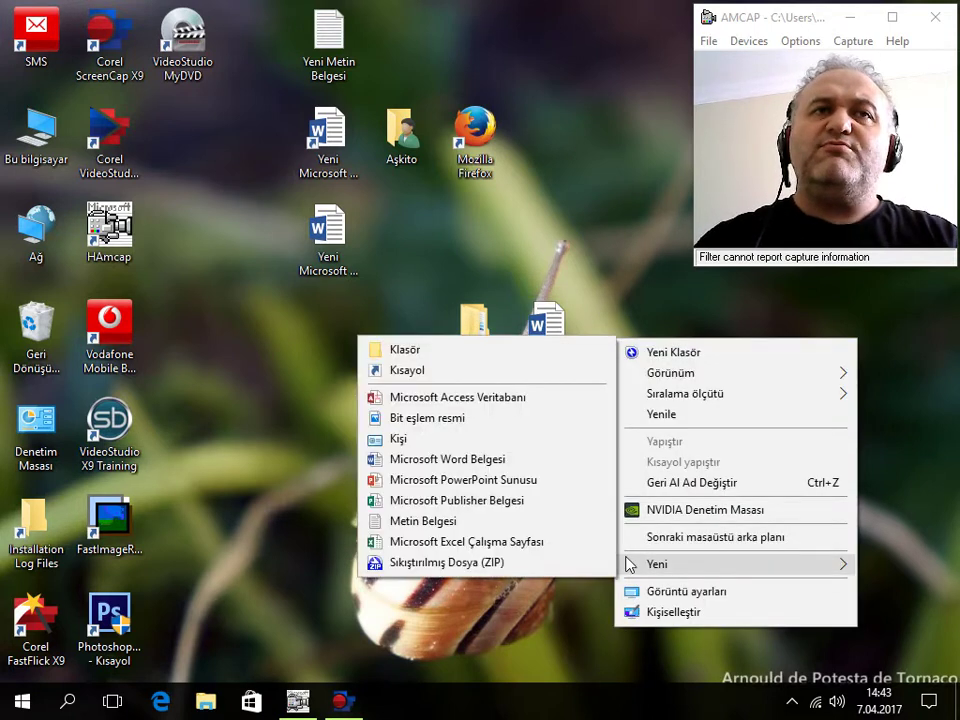
click(492, 482)
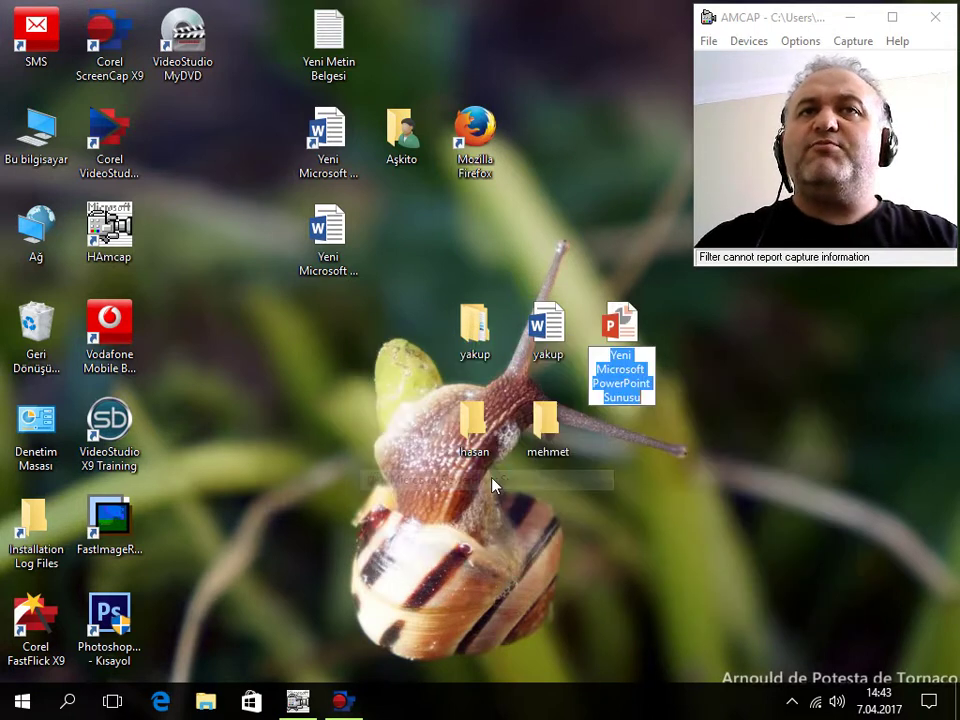
text(yakup)
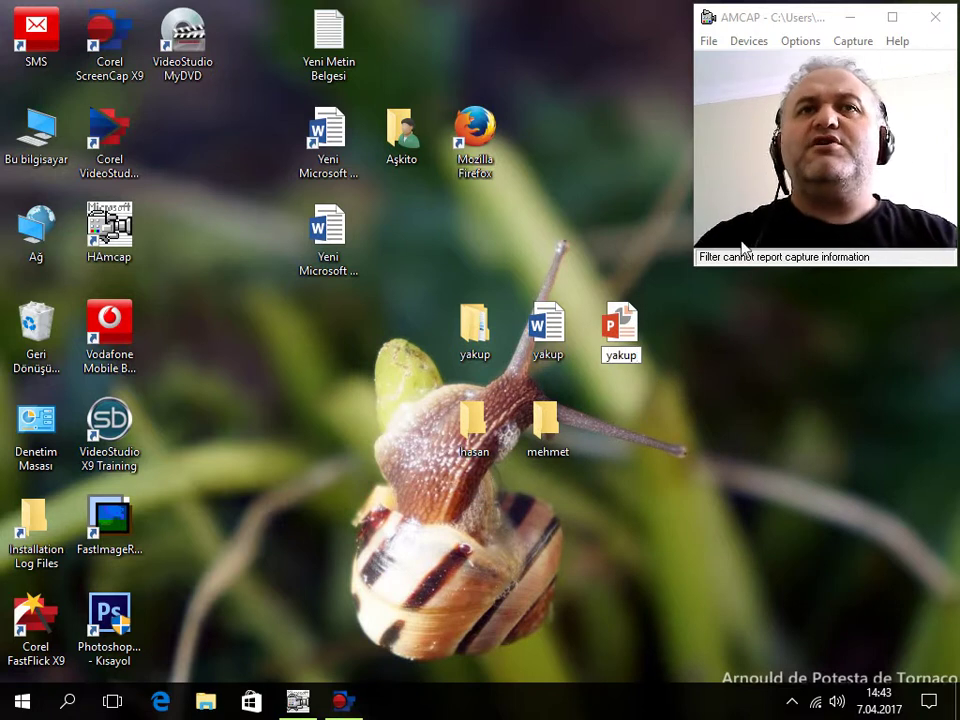
key(Return)
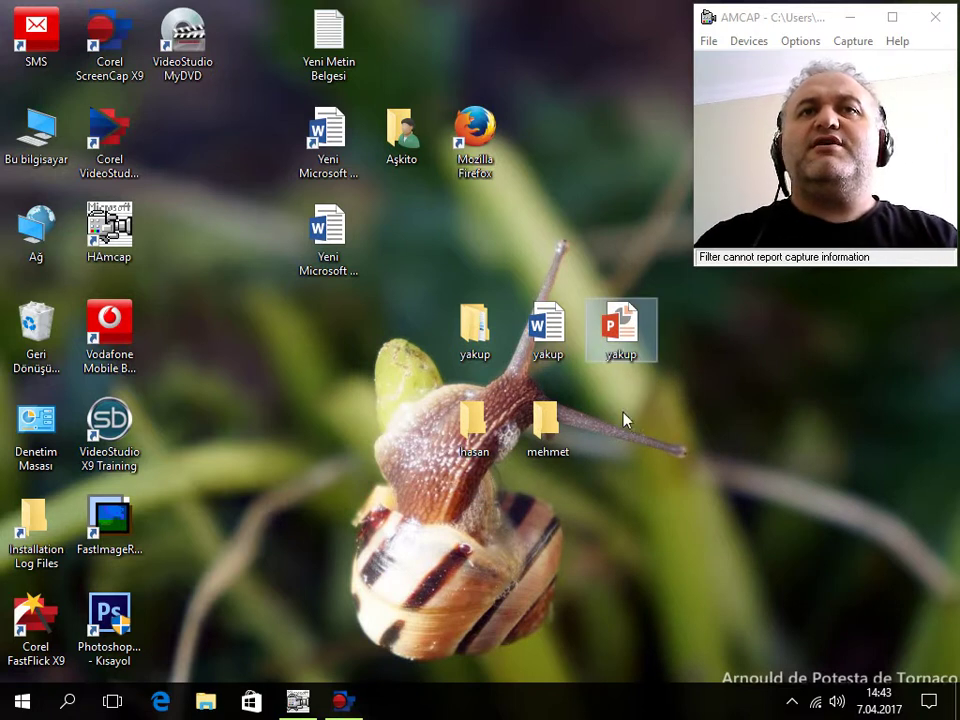
Create a new Microsoft Publisher document on the desktop and give it the same name as the PowerPoint presentation.
right_click(615, 418)
mouse_move(690, 358)
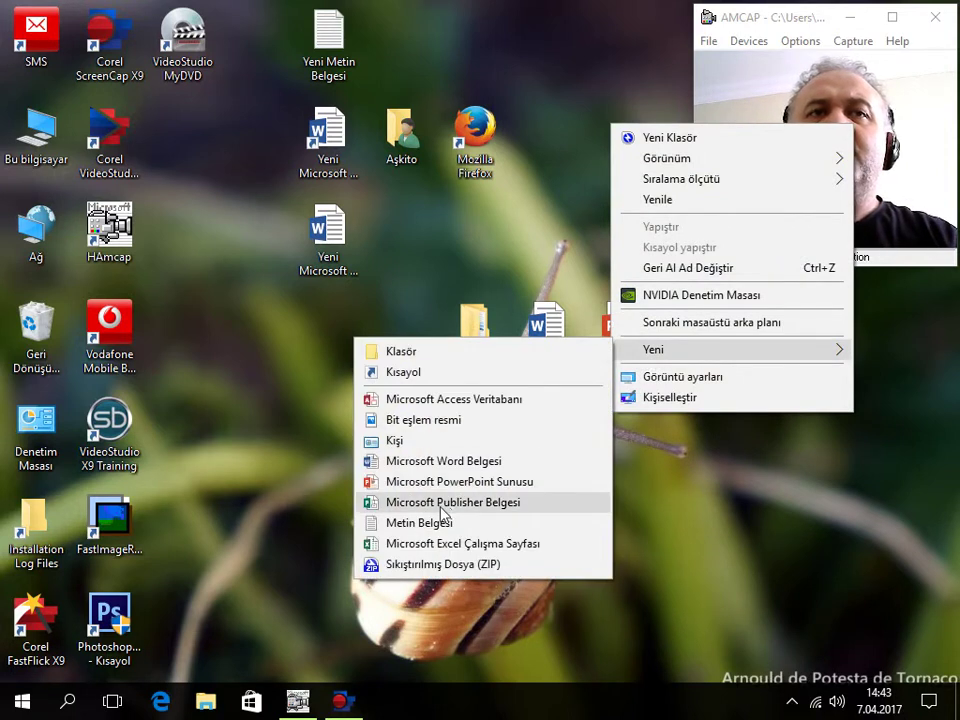
click(449, 502)
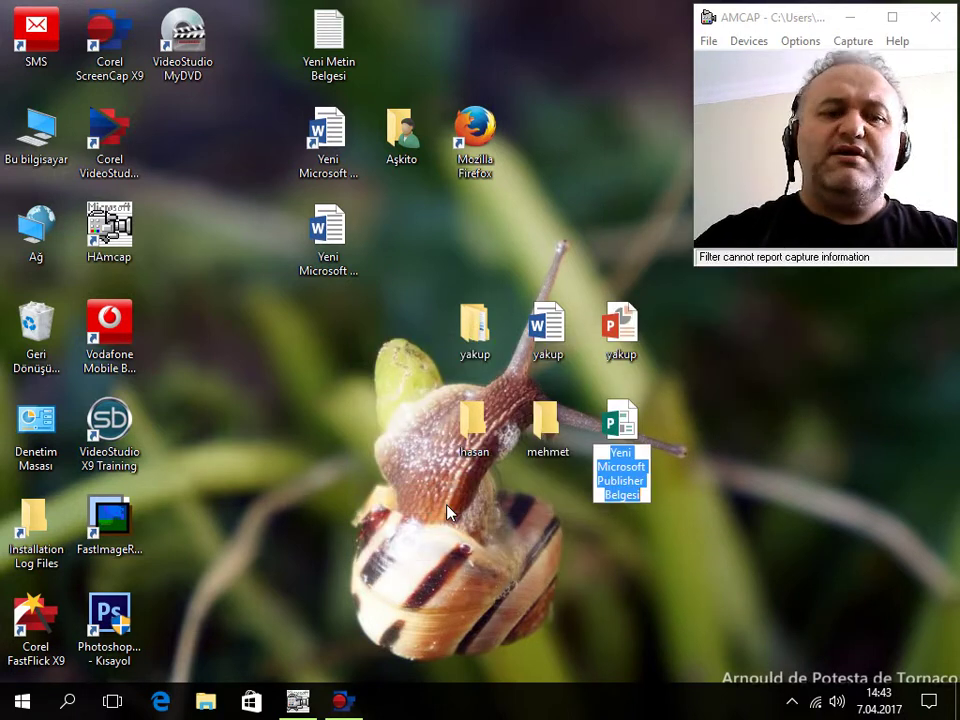
text(yakup)
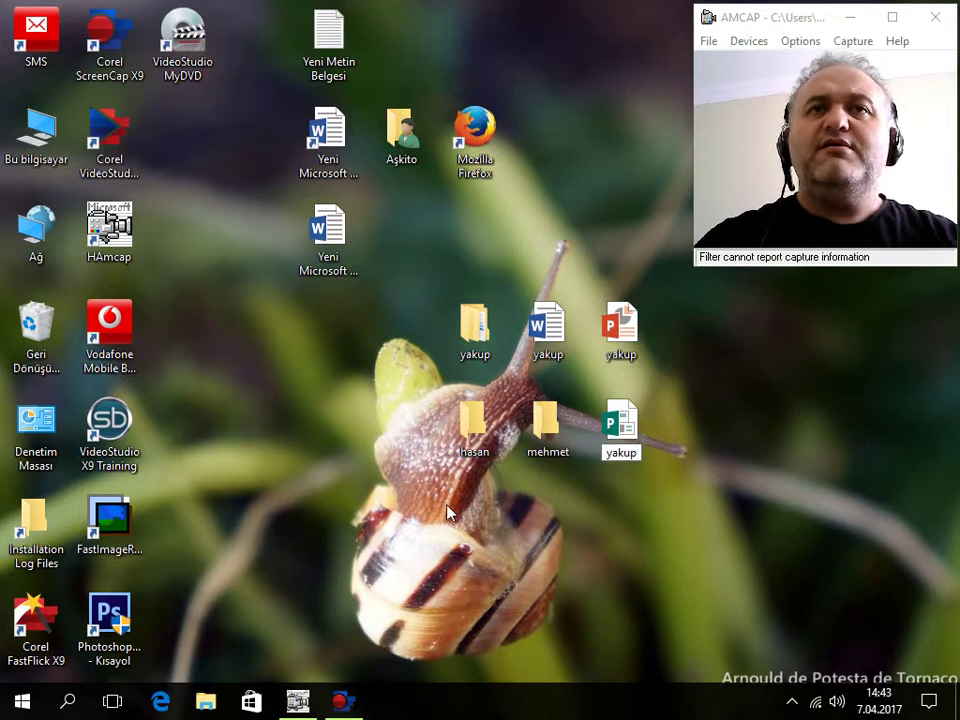
key(Return)
Create a new text document on the desktop and give it the same name as the Publisher document.
right_click(671, 380)
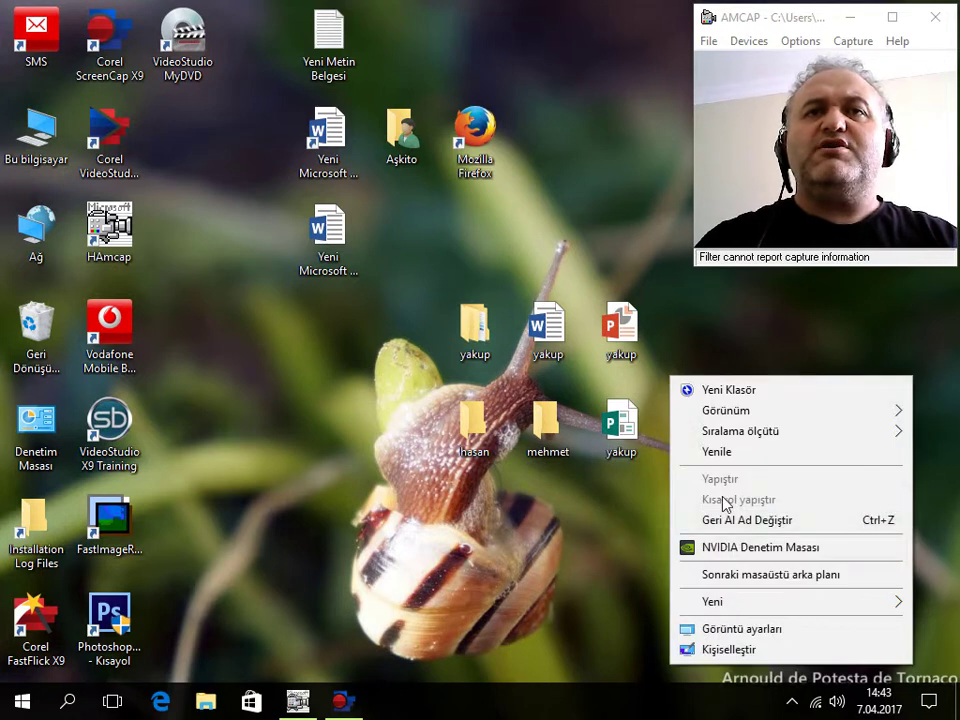
mouse_move(750, 602)
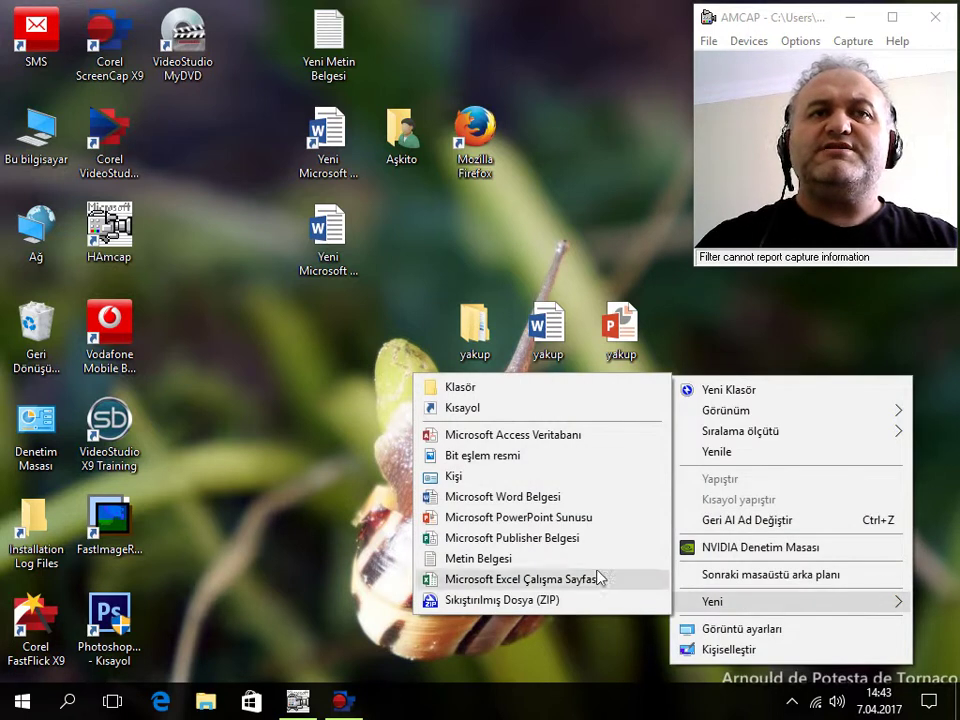
click(487, 558)
text(yakup)
key(Return)
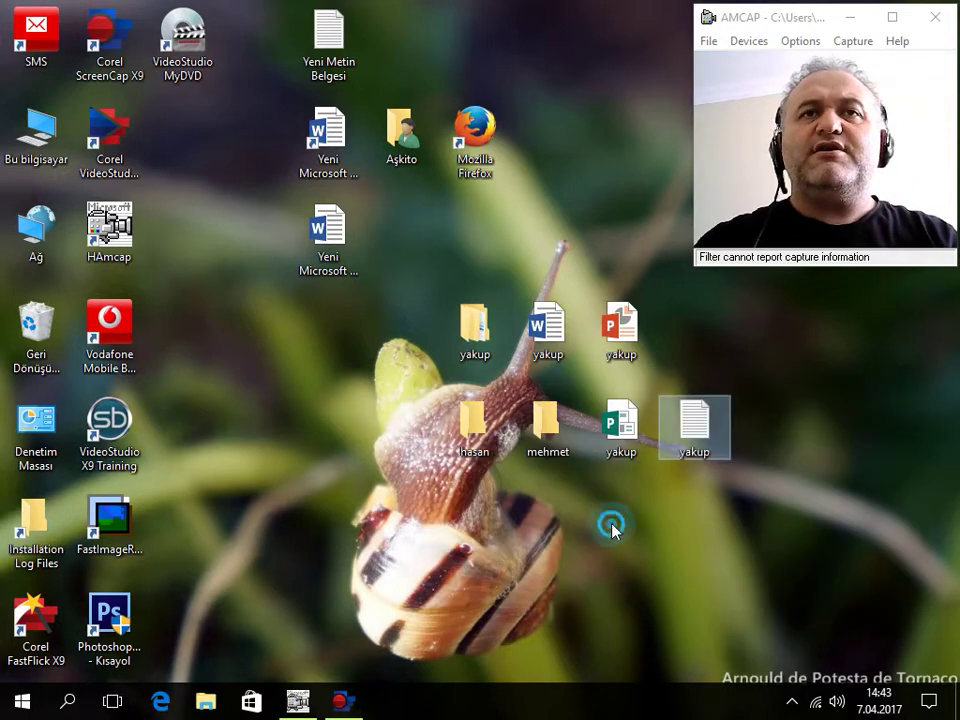
Create a new compressed ZIP file on the desktop and give it the same name as the text document.
right_click(566, 497)
mouse_move(645, 440)
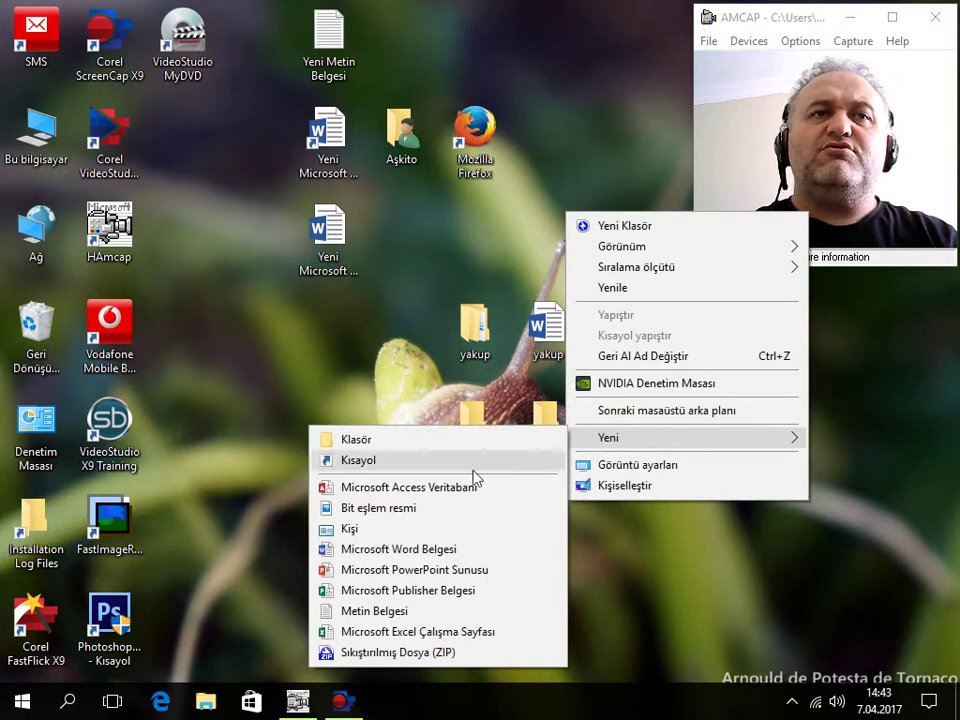
click(372, 652)
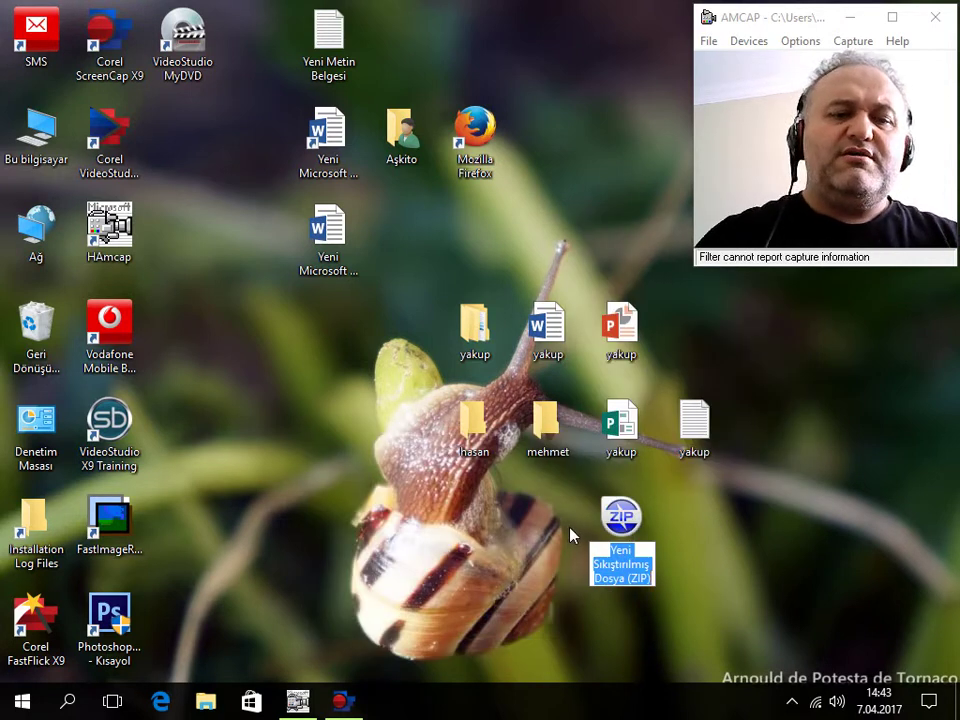
text(yakup)
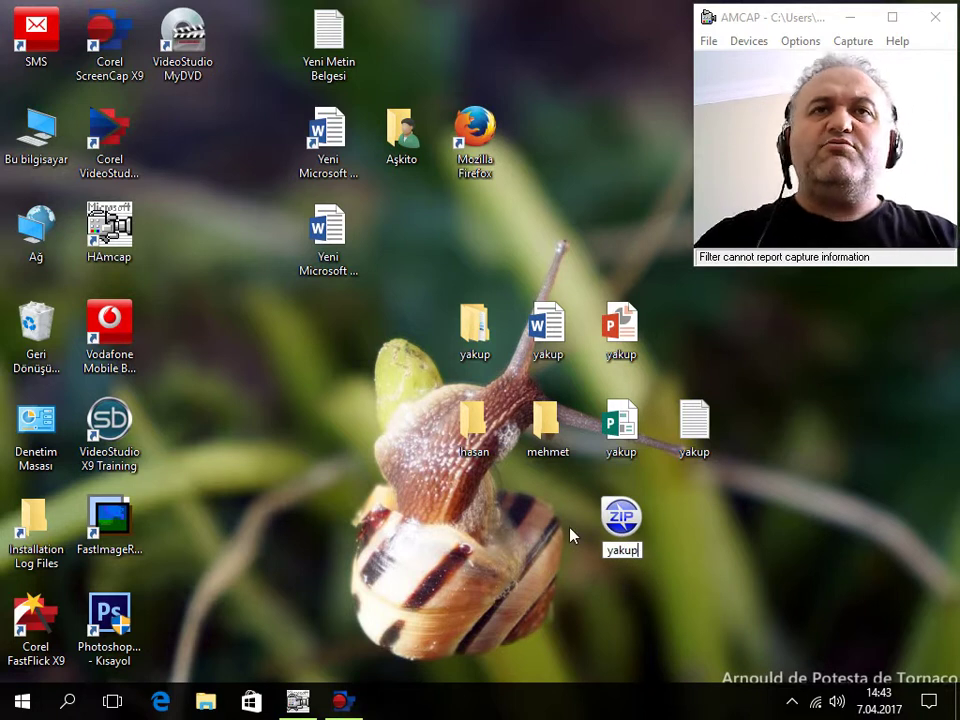
click(731, 521)
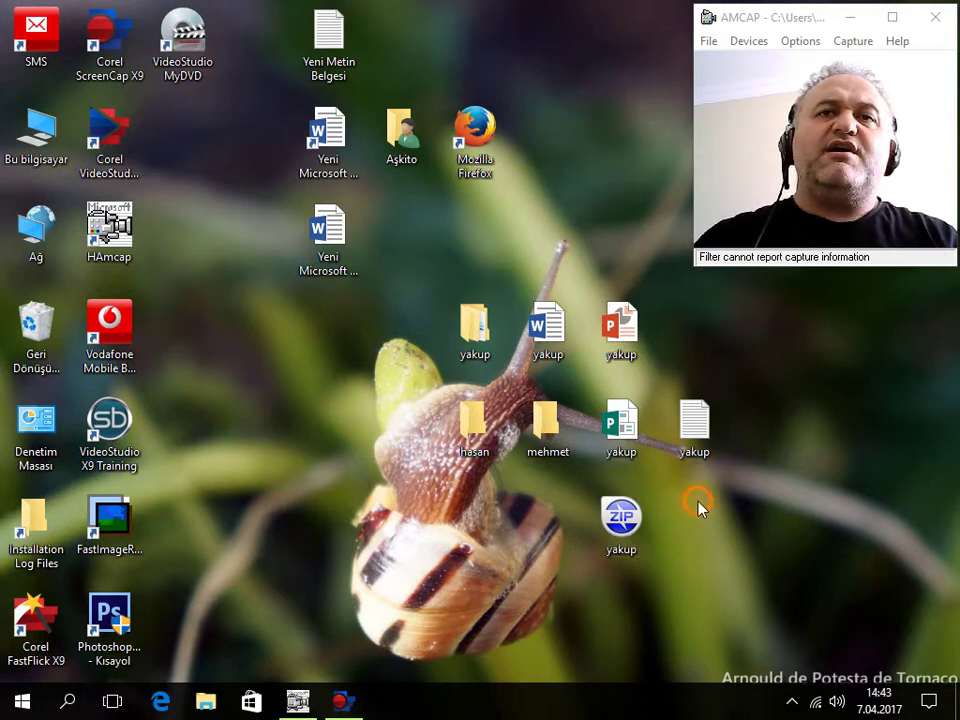
Create a new bitmap image on the desktop and give it the same name as the ZIP file.
right_click(698, 508)
mouse_move(735, 437)
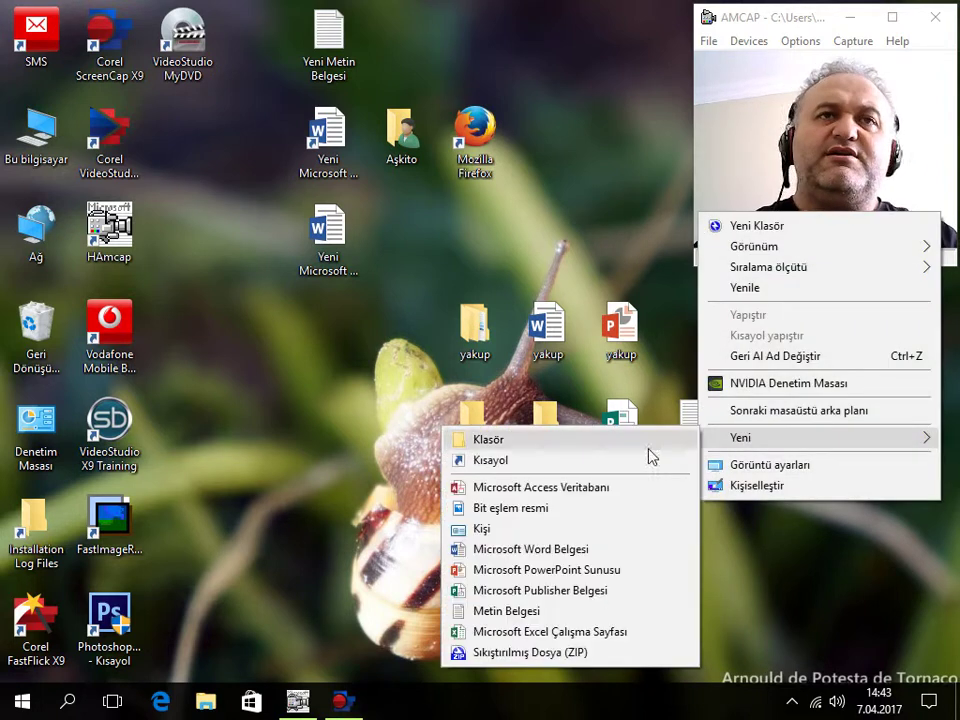
click(517, 510)
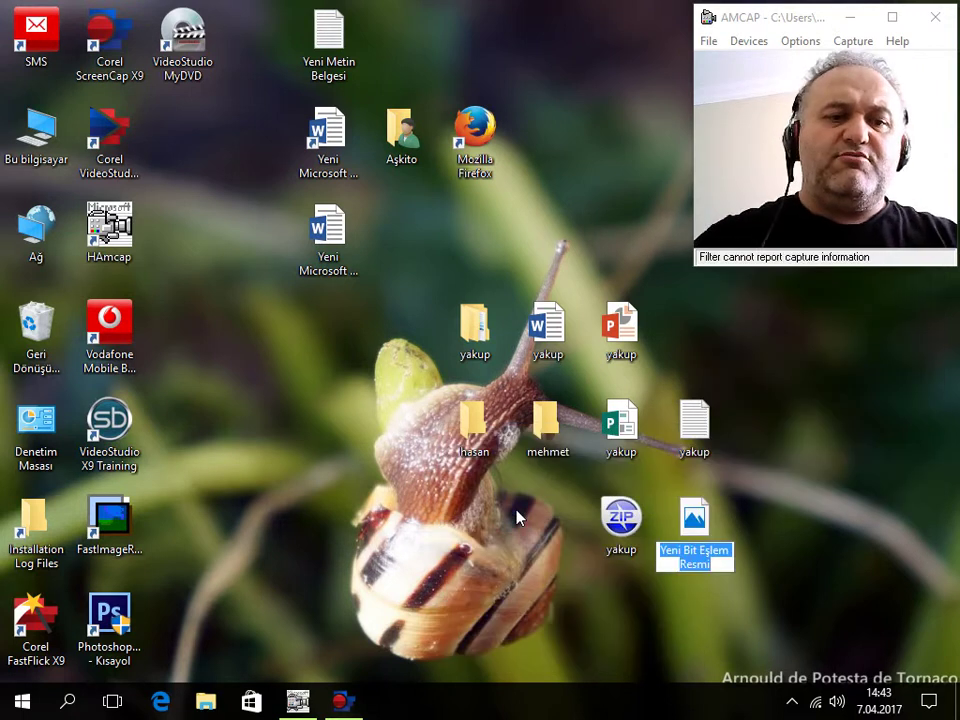
text(yakup)
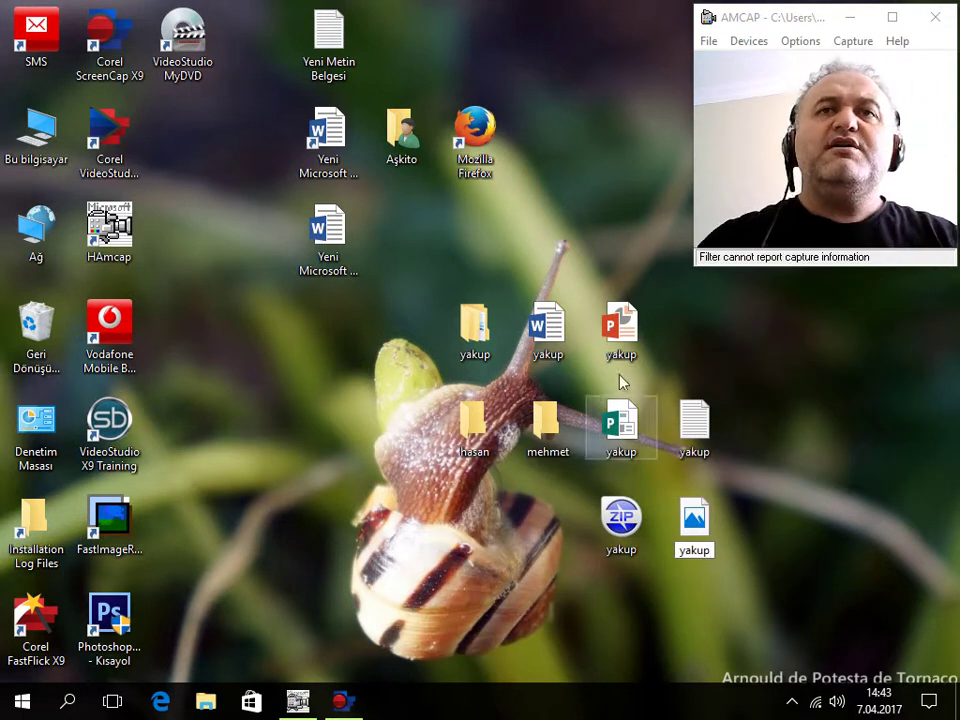
key(Return)
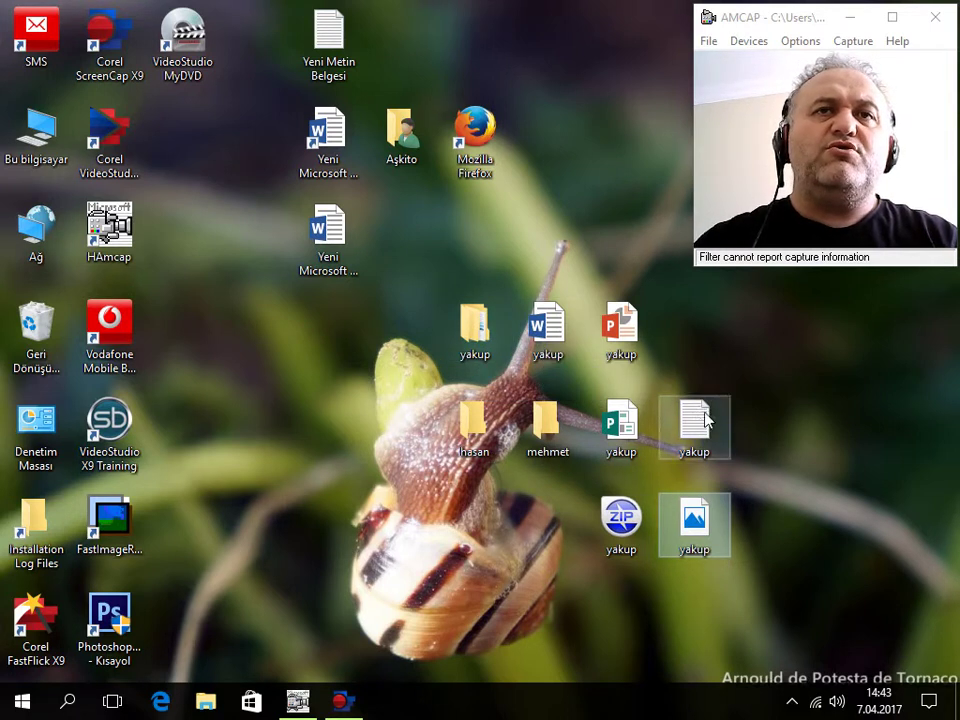
Open the first new desktop folder, turn on the display of file name extensions, and close the folder window.
double_click(474, 333)
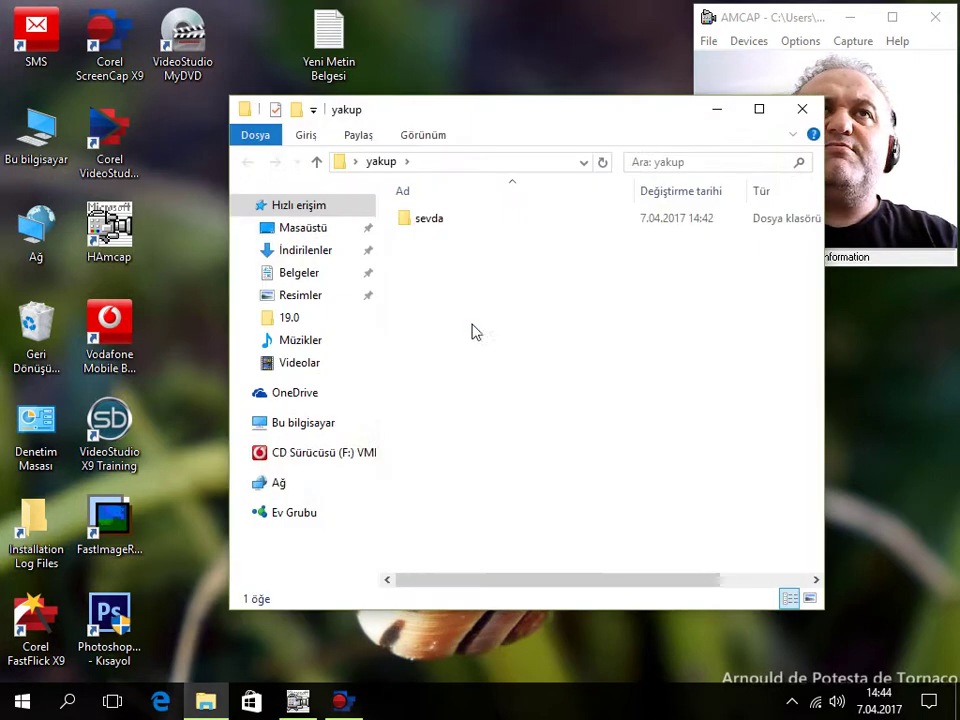
click(423, 137)
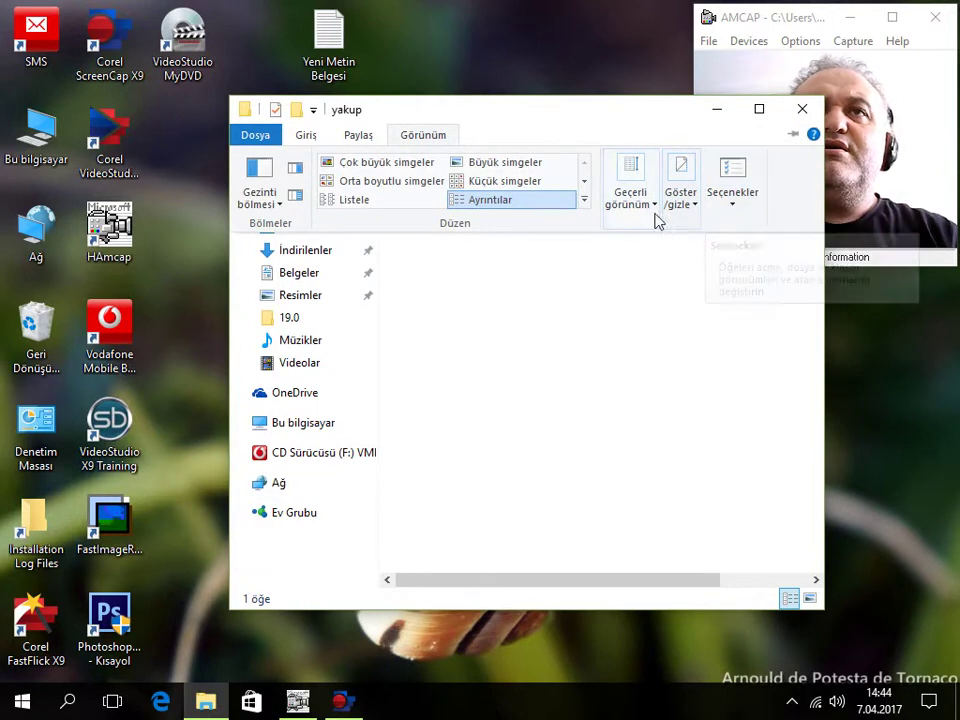
click(693, 211)
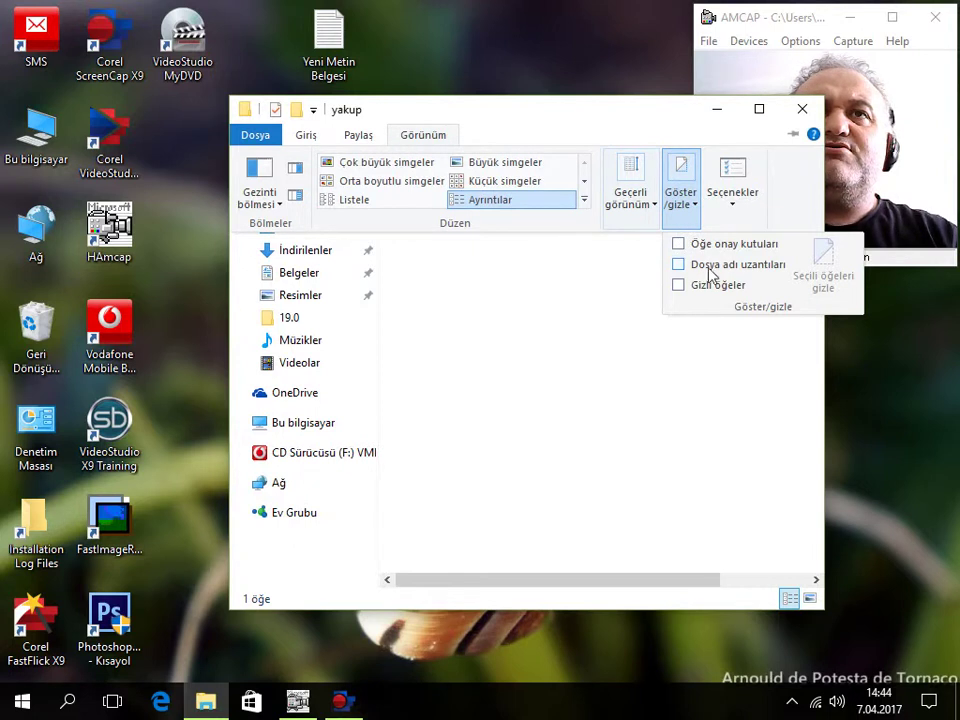
click(678, 266)
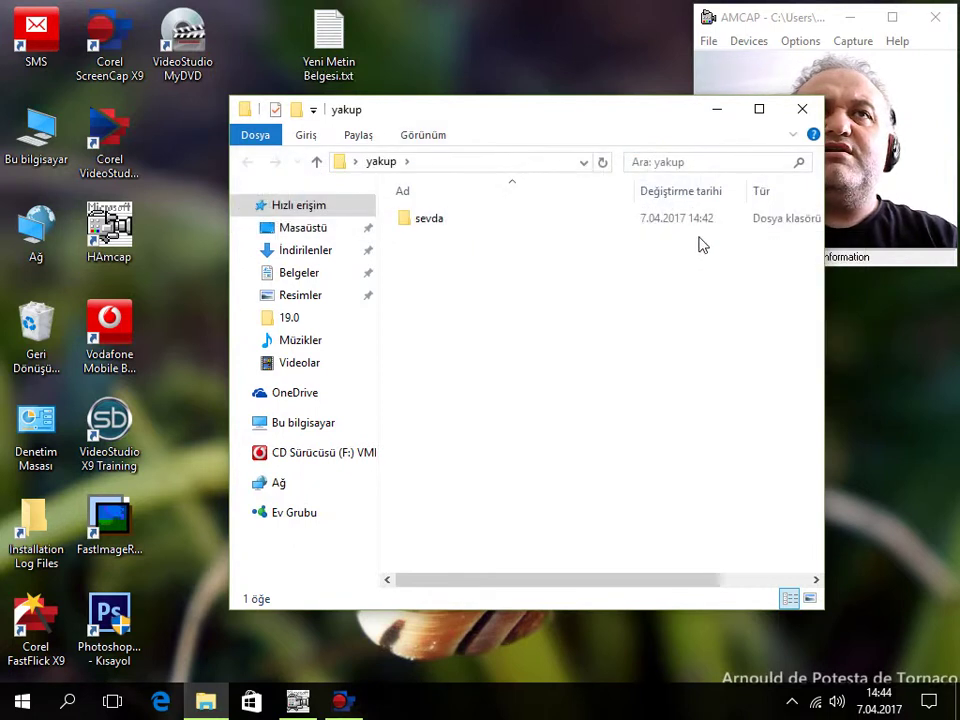
click(800, 112)
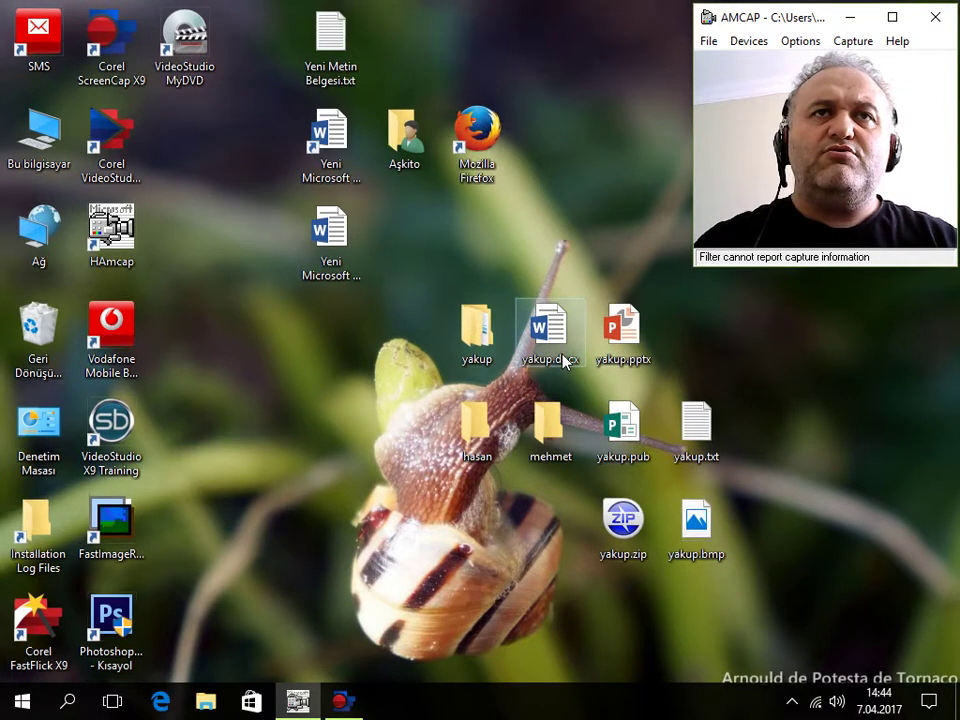
Resize the desktop icons and regroup the new Word, ZIP, text and Publisher files near the middle of the desktop.
ctrl+scroll(563, 360, up, 3)
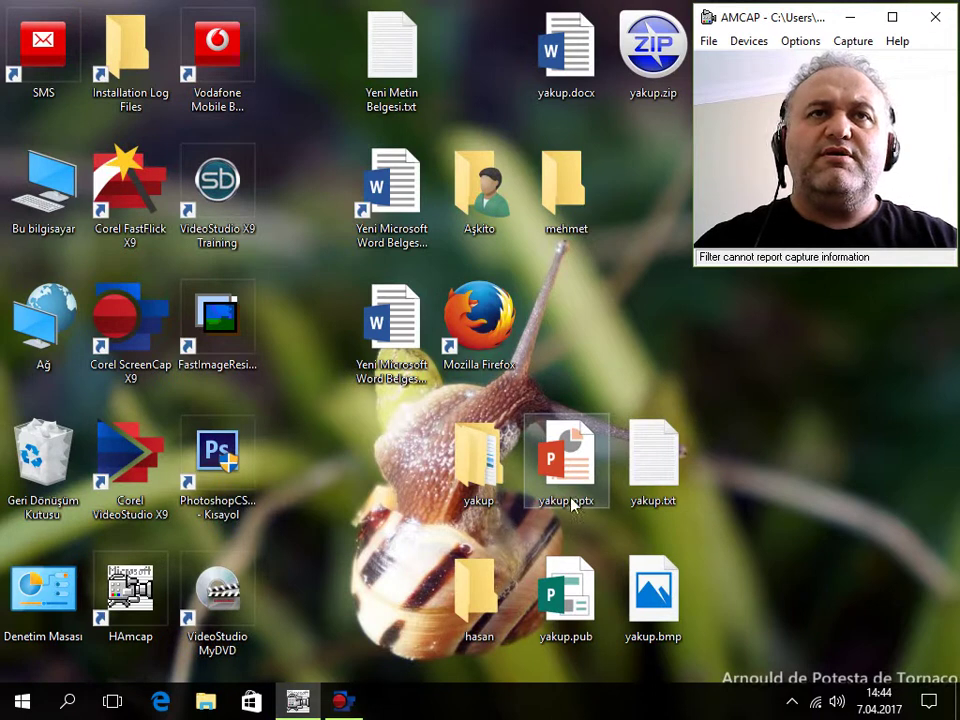
ctrl+scroll(577, 530, up, 1)
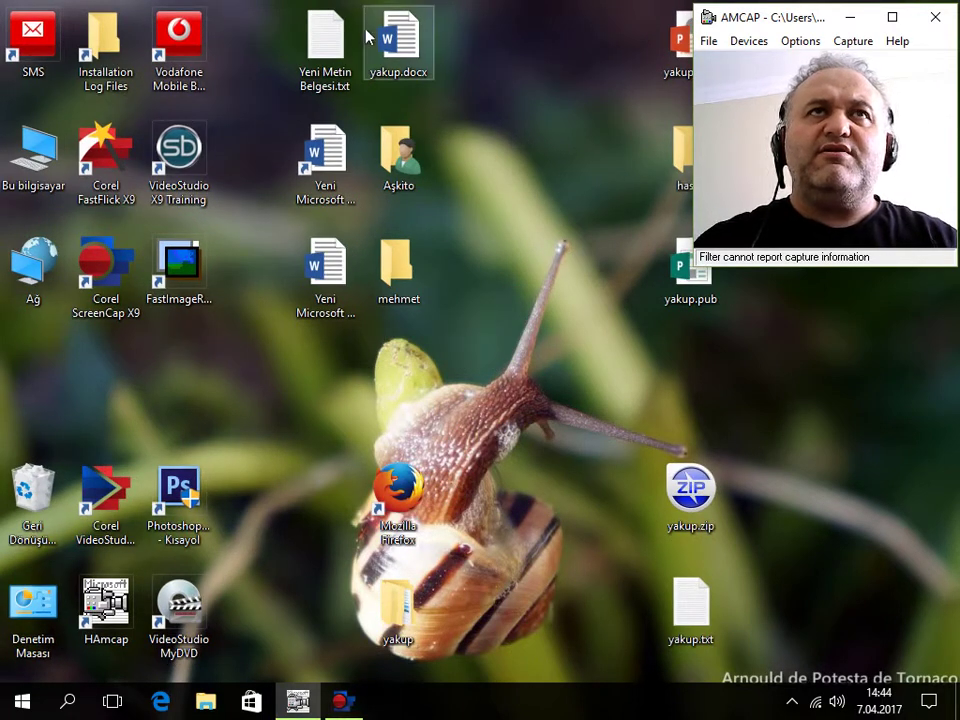
drag(410, 50, 487, 272)
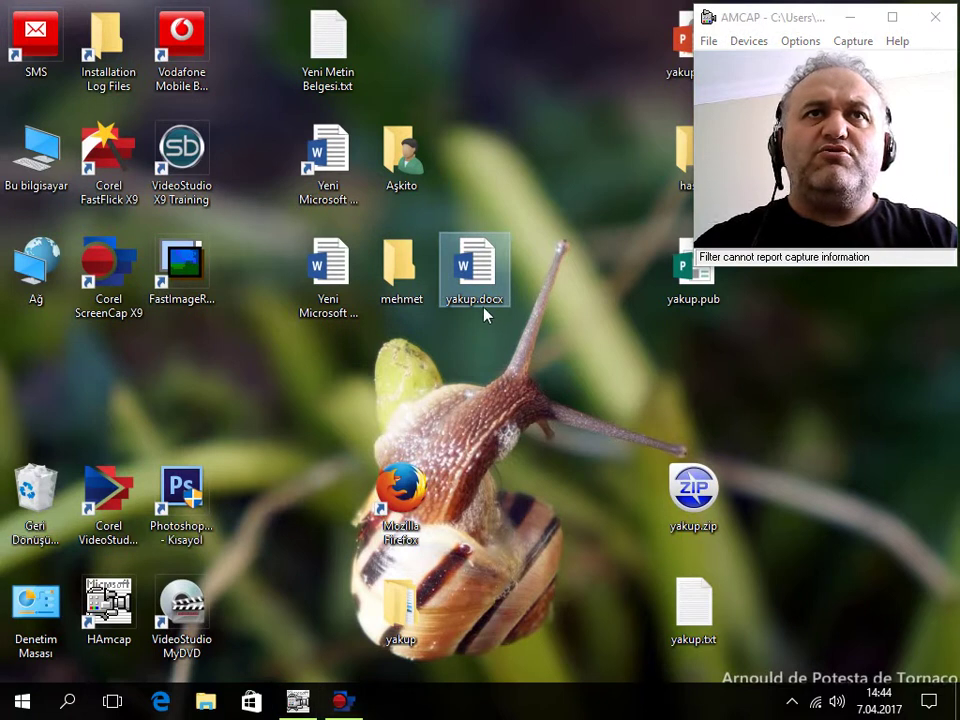
click(328, 165)
drag(700, 505, 480, 392)
drag(703, 590, 407, 372)
drag(672, 300, 537, 300)
Bring the folder, PowerPoint and bitmap icons out from behind the AMCAP window into the group of new files, and put that window back.
click(685, 140)
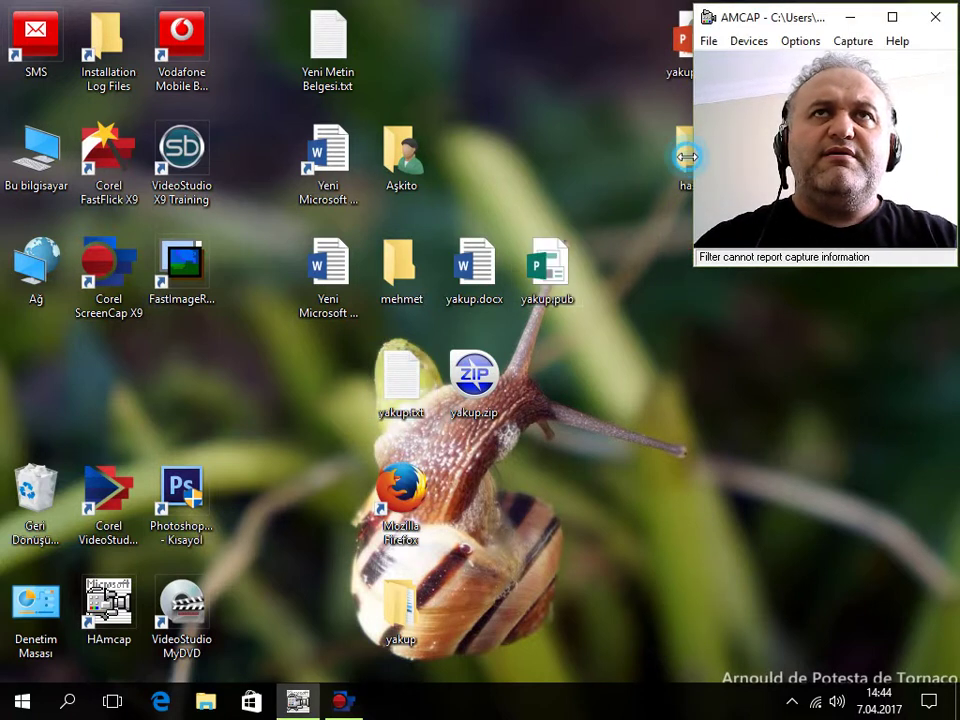
drag(685, 138, 548, 365)
drag(758, 17, 782, 154)
drag(670, 70, 452, 176)
drag(743, 50, 545, 160)
drag(827, 154, 815, 26)
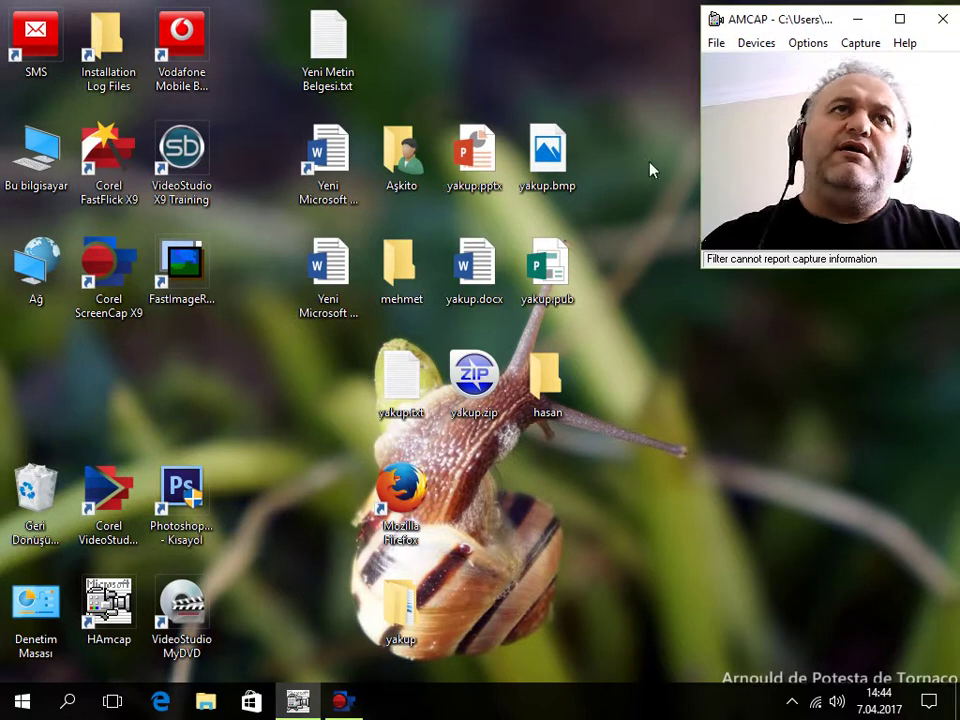
mouse_move(754, 31)
mouse_down()
mouse_move(733, 37)
mouse_move(742, 39)
mouse_up()
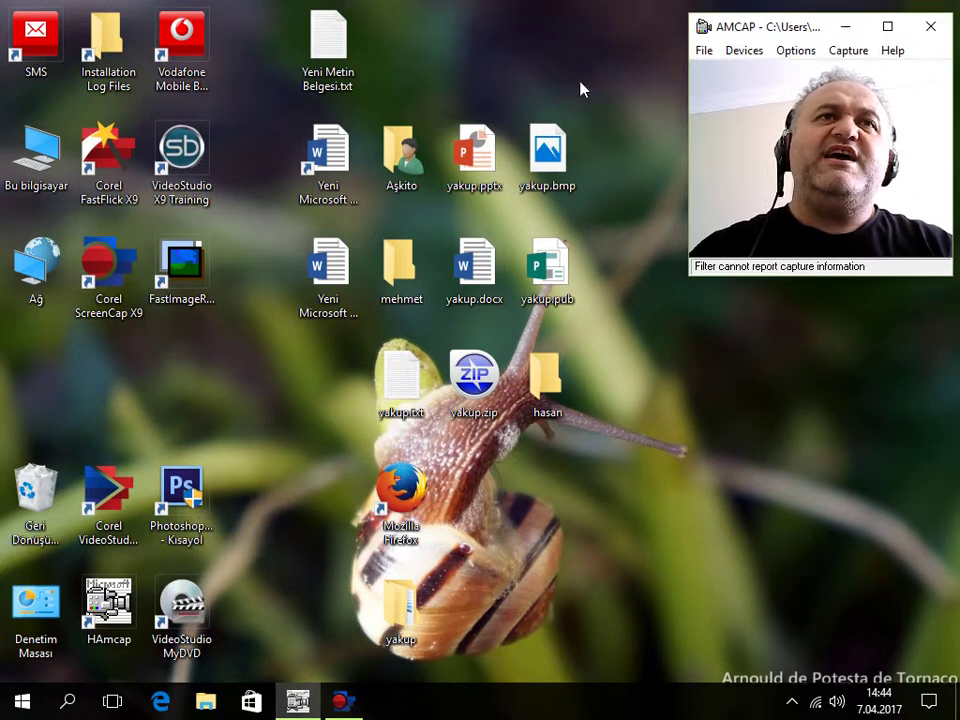
Check the contents of the folder beside the Word document and close its window.
double_click(403, 310)
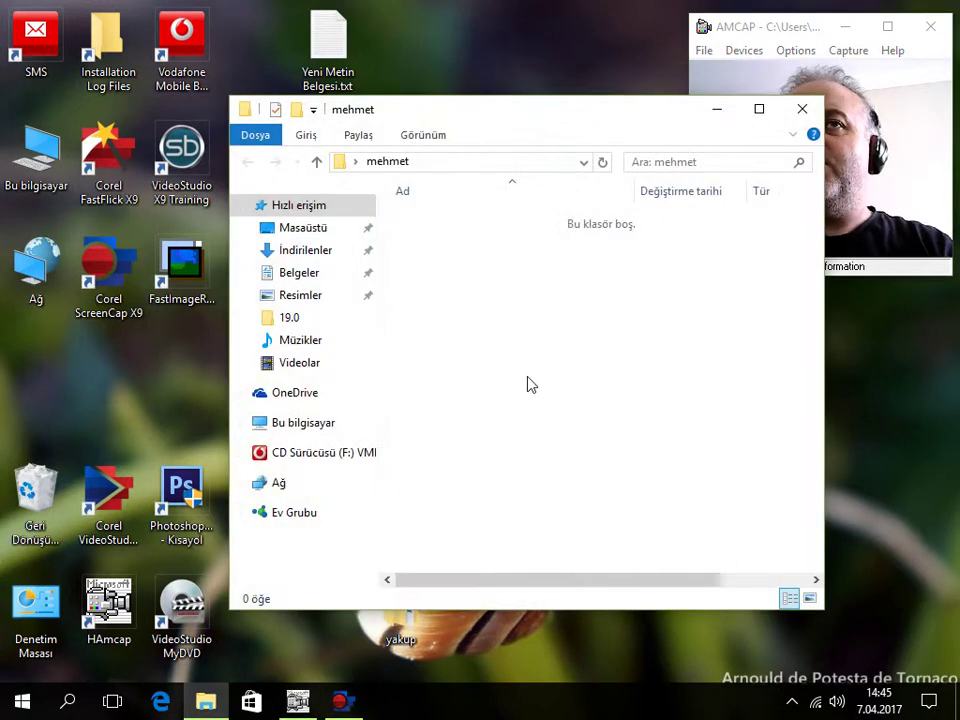
click(800, 110)
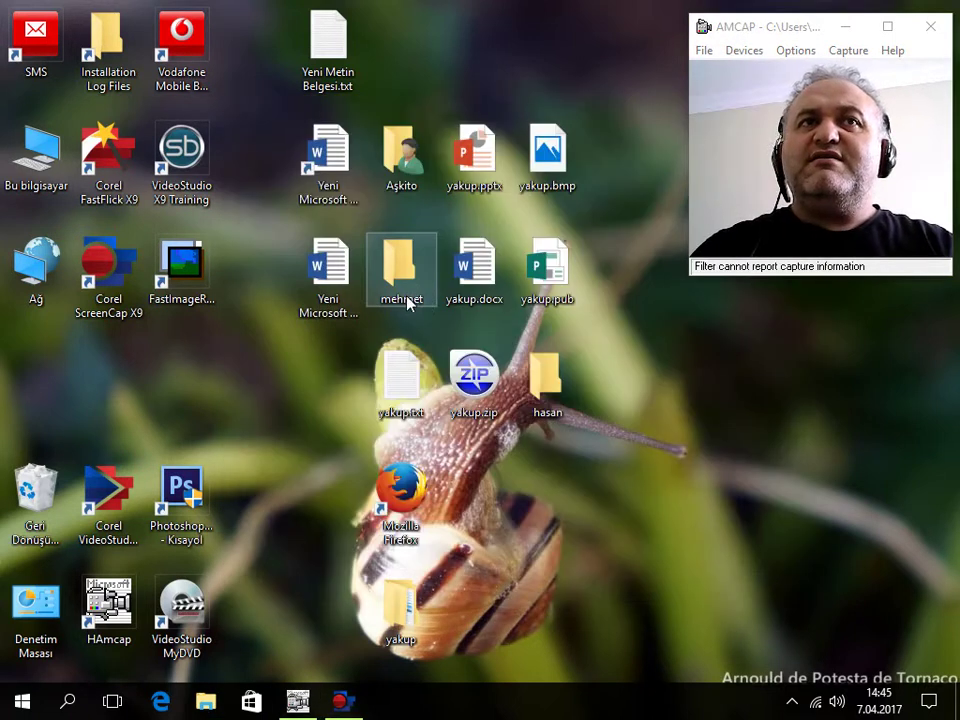
Try adding the extension .exe to the name of the folder beside the Word document, and remove it again.
right_click(409, 303)
click(483, 640)
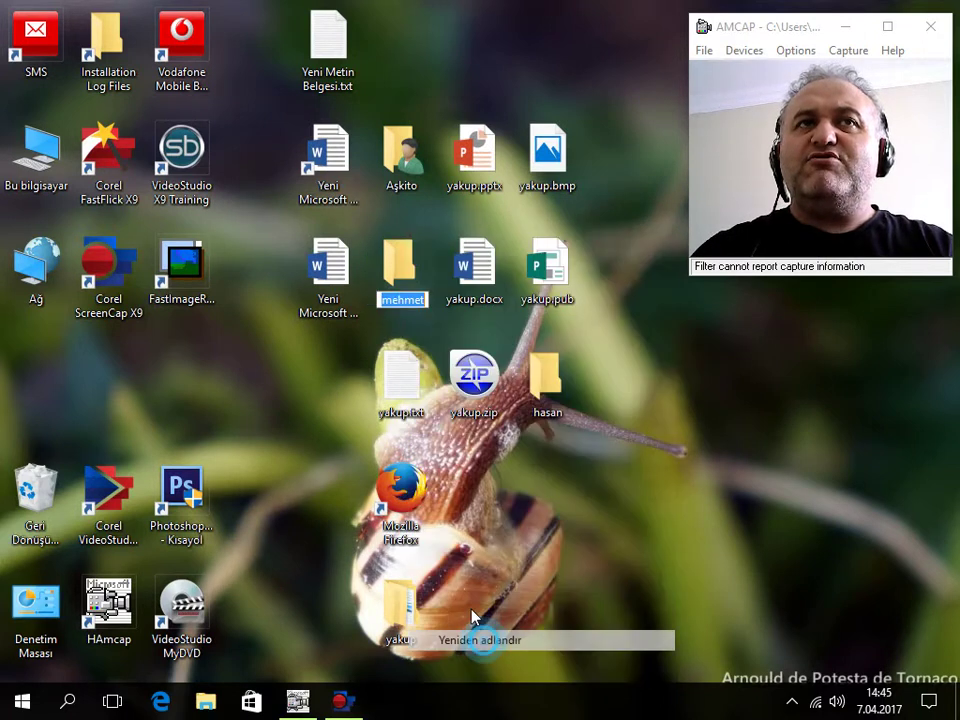
key(End)
text(.)
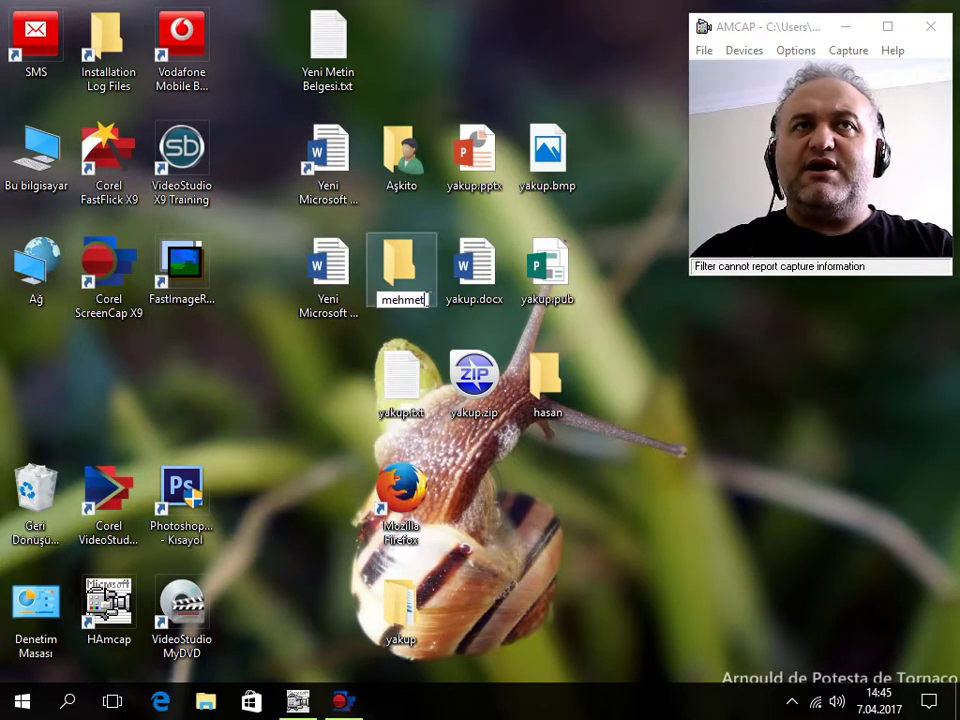
text(exe)
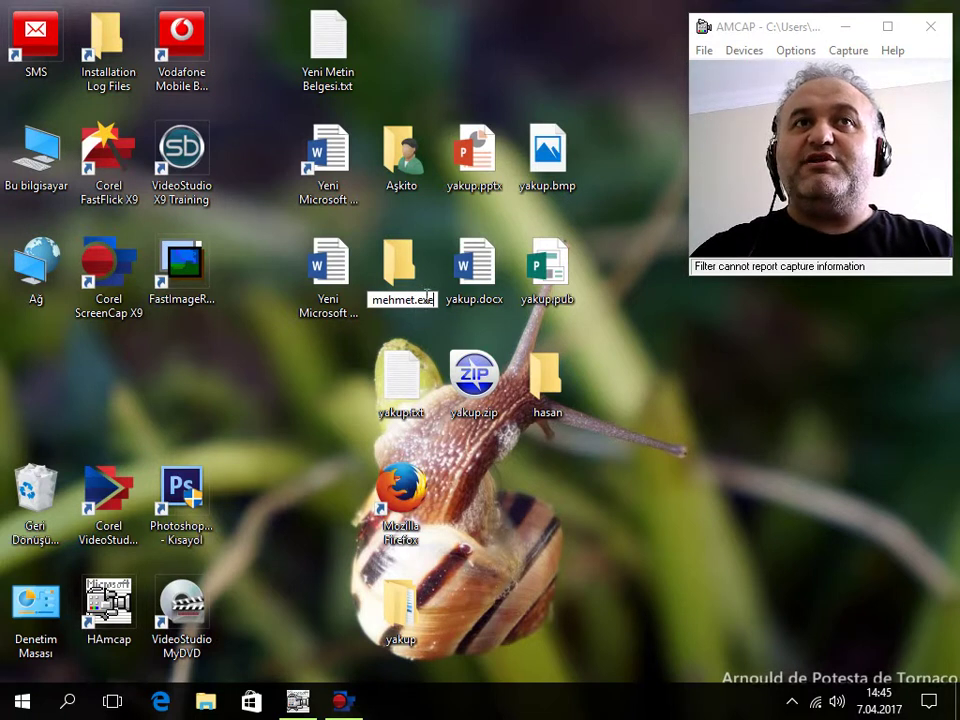
drag(415, 305, 438, 302)
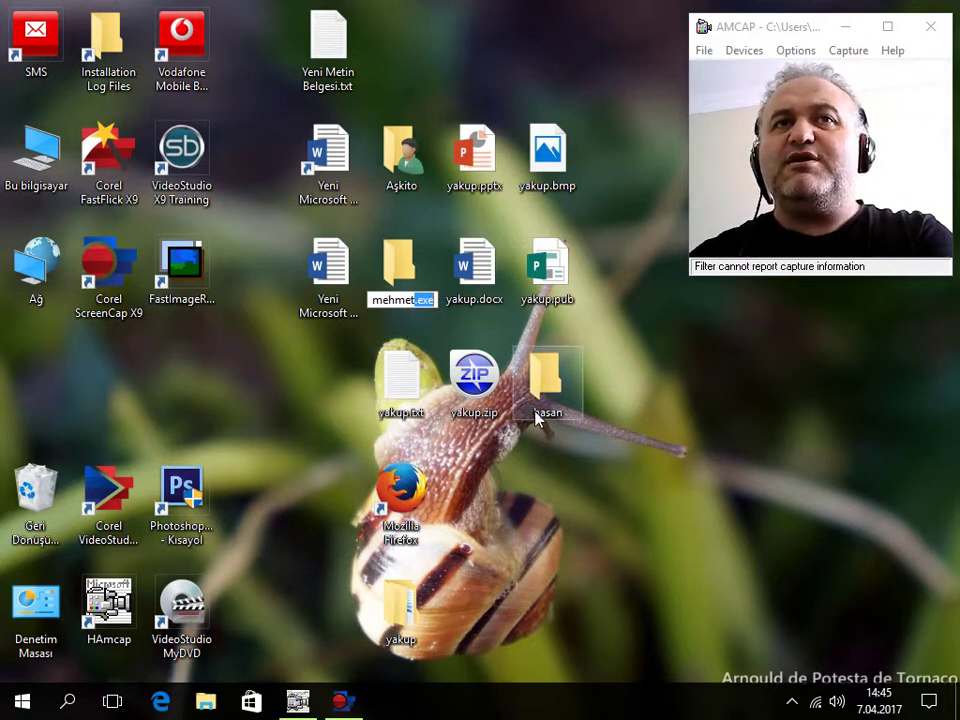
key(BackSpace)
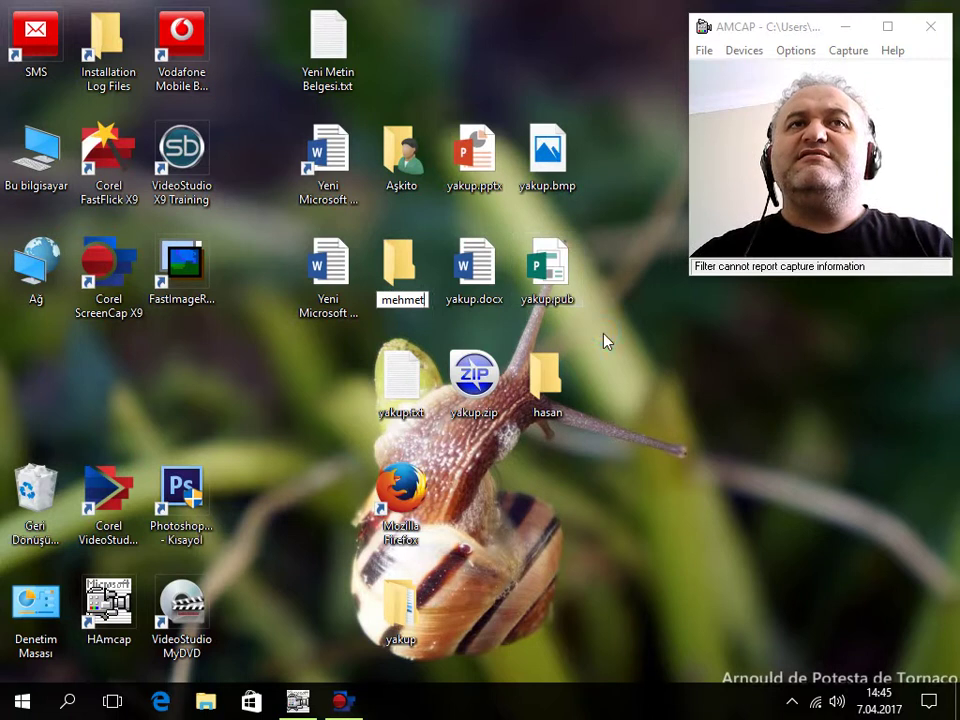
key(Return)
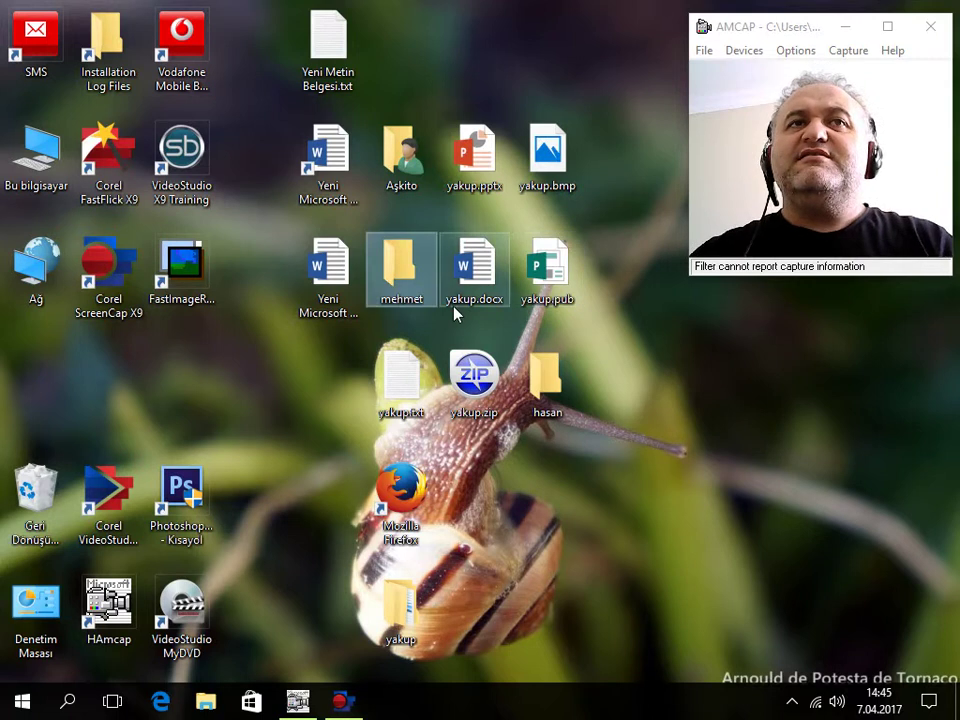
Reopen the folder whose name was just edited to examine its contents, and close it.
double_click(405, 280)
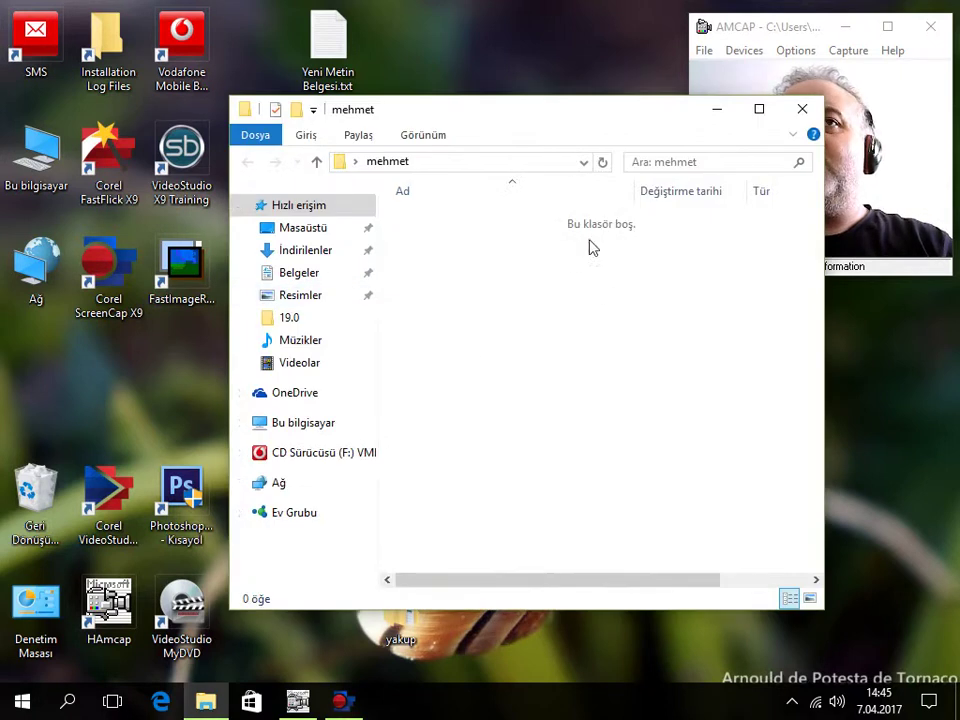
click(800, 110)
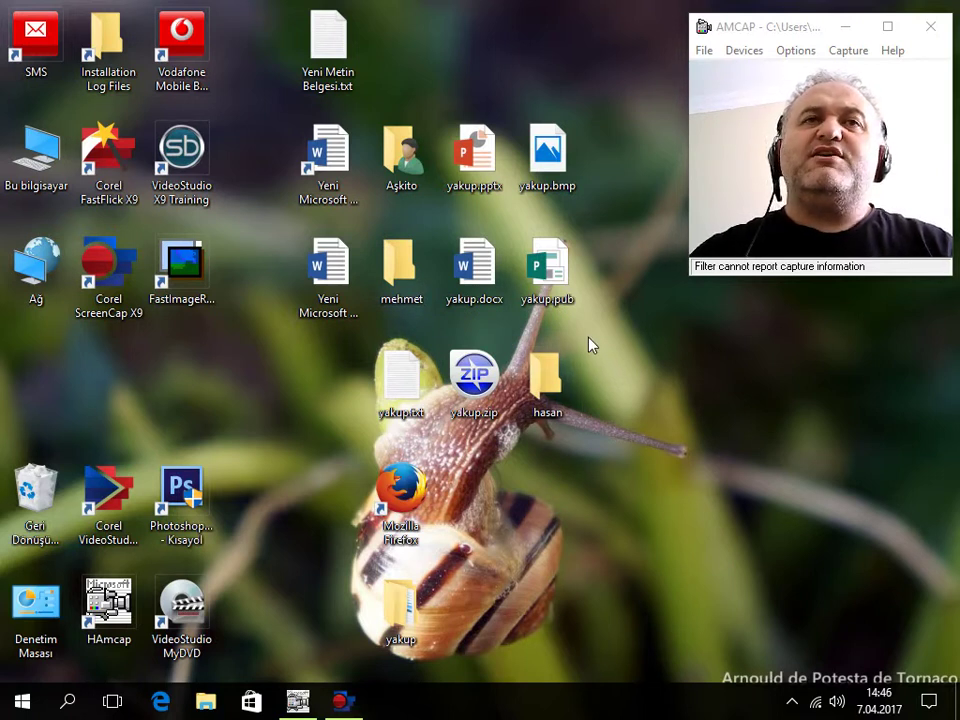
Move the folder beside the ZIP file to empty desktop space, place a shortcut to it alongside, and check that it opens.
drag(547, 390, 715, 430)
right_click(690, 399)
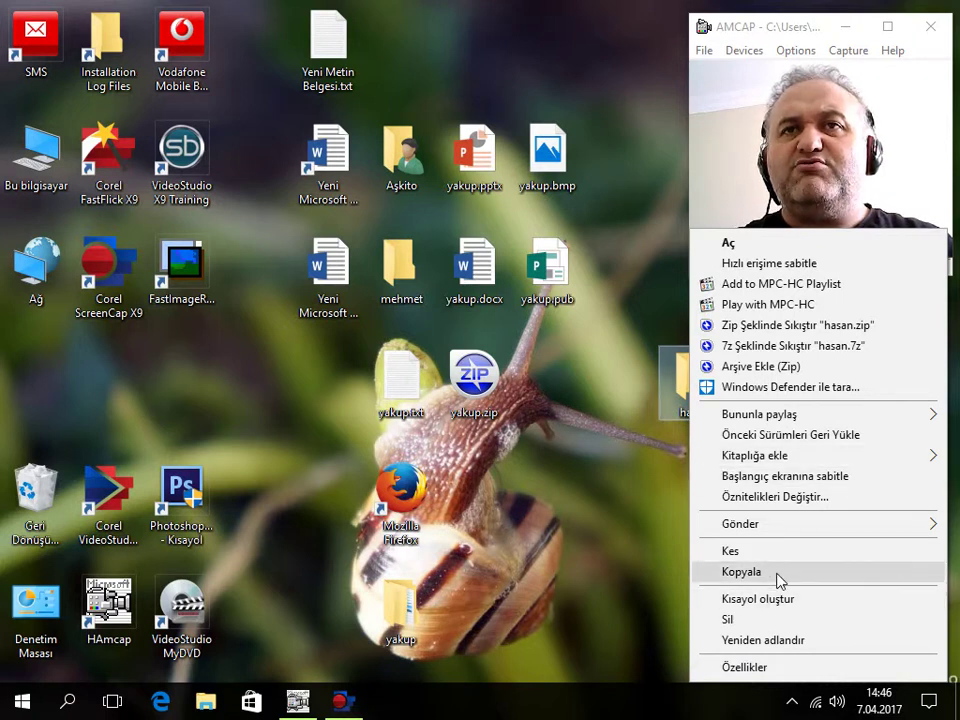
click(758, 598)
drag(35, 385, 786, 451)
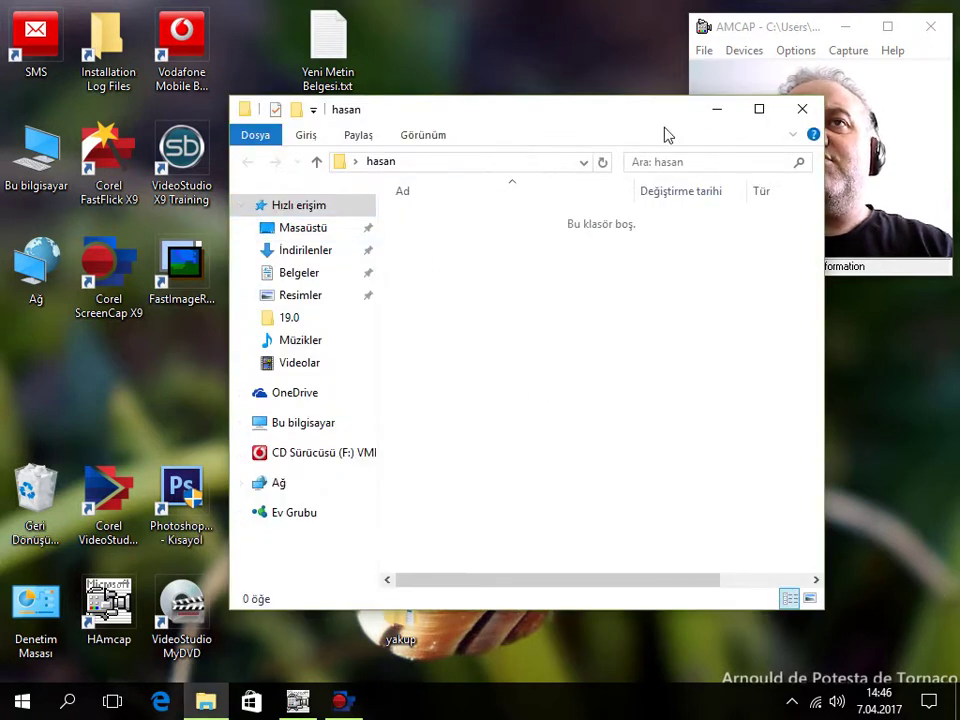
click(802, 108)
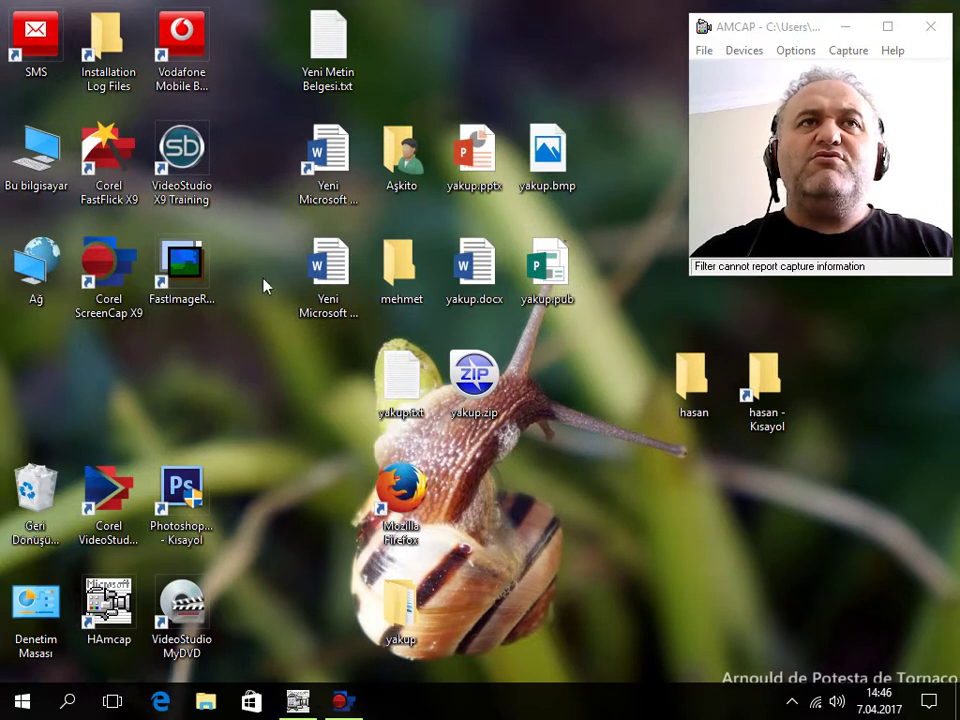
Move the .docx Word document below the relocated folder and create a desktop shortcut to it beside it.
drag(474, 262, 706, 541)
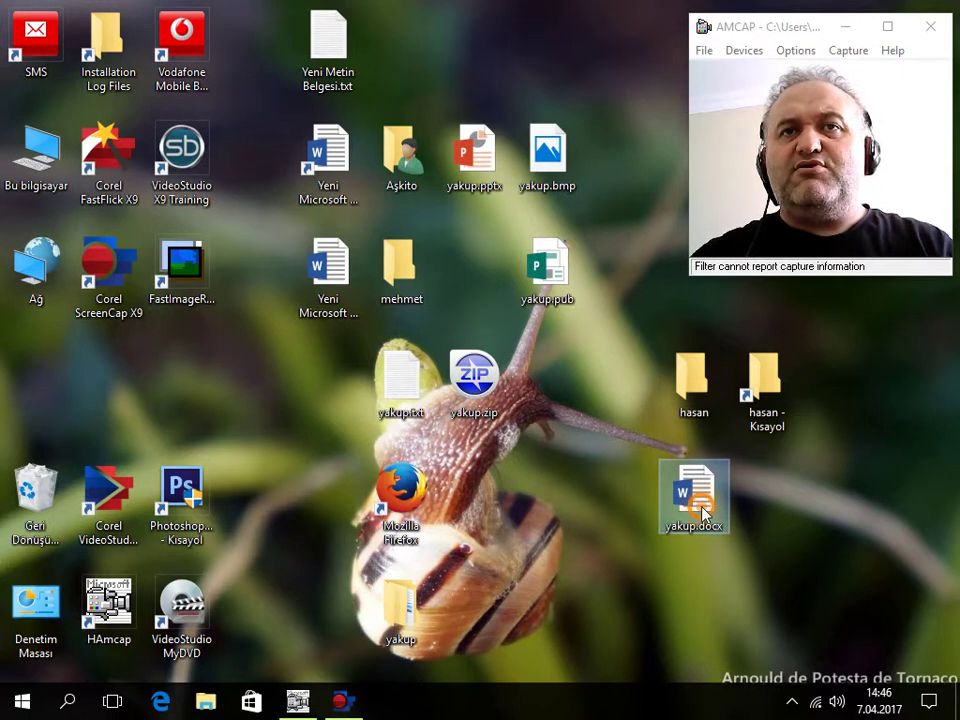
right_click(686, 506)
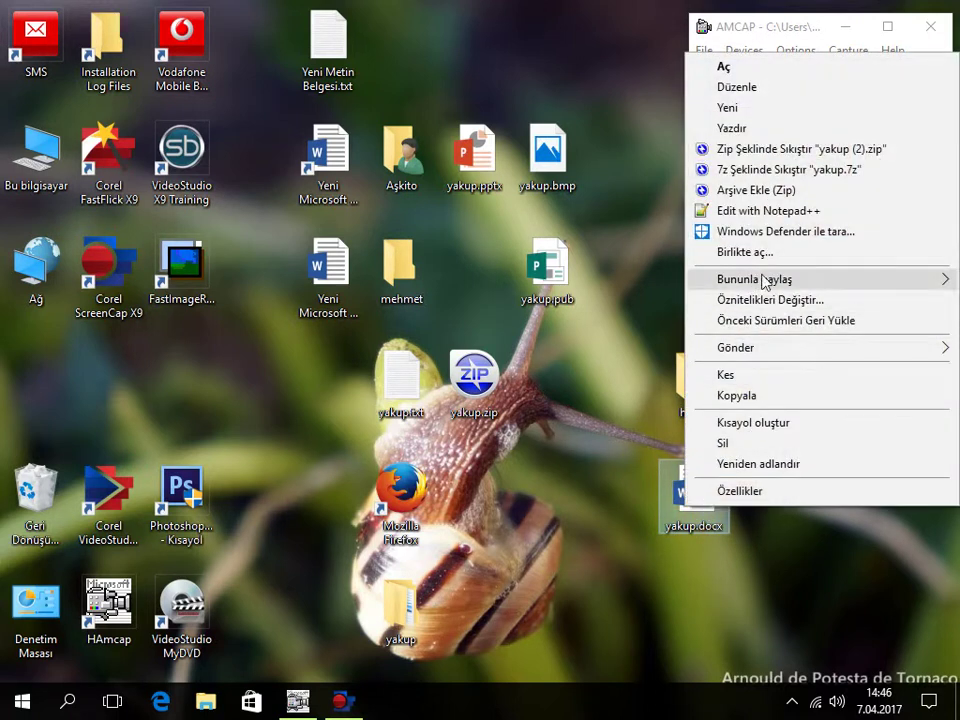
click(804, 581)
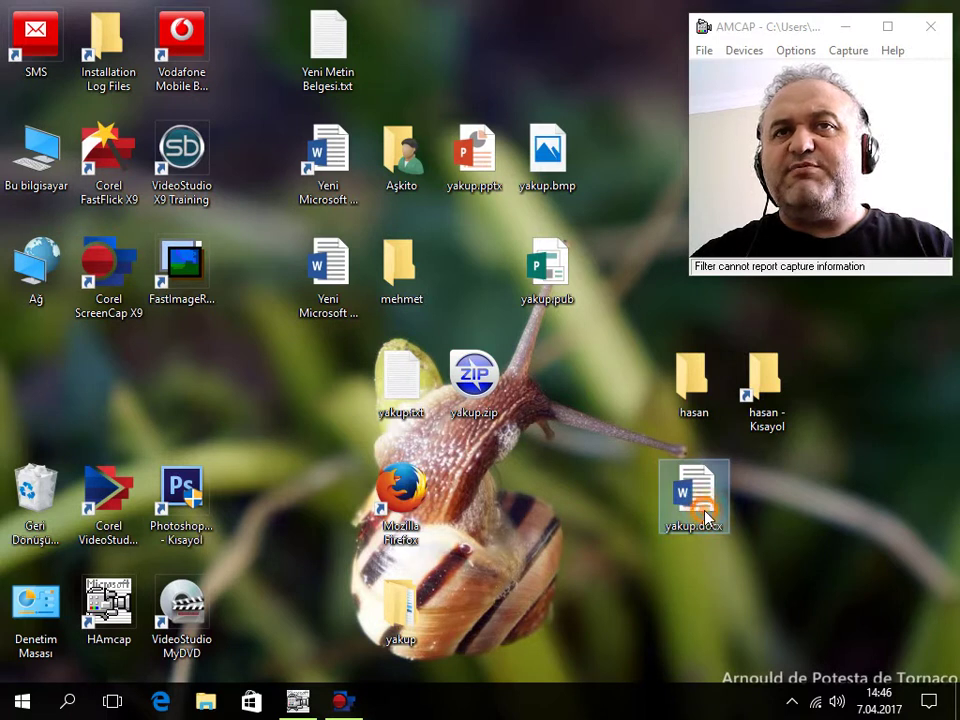
right_click(706, 517)
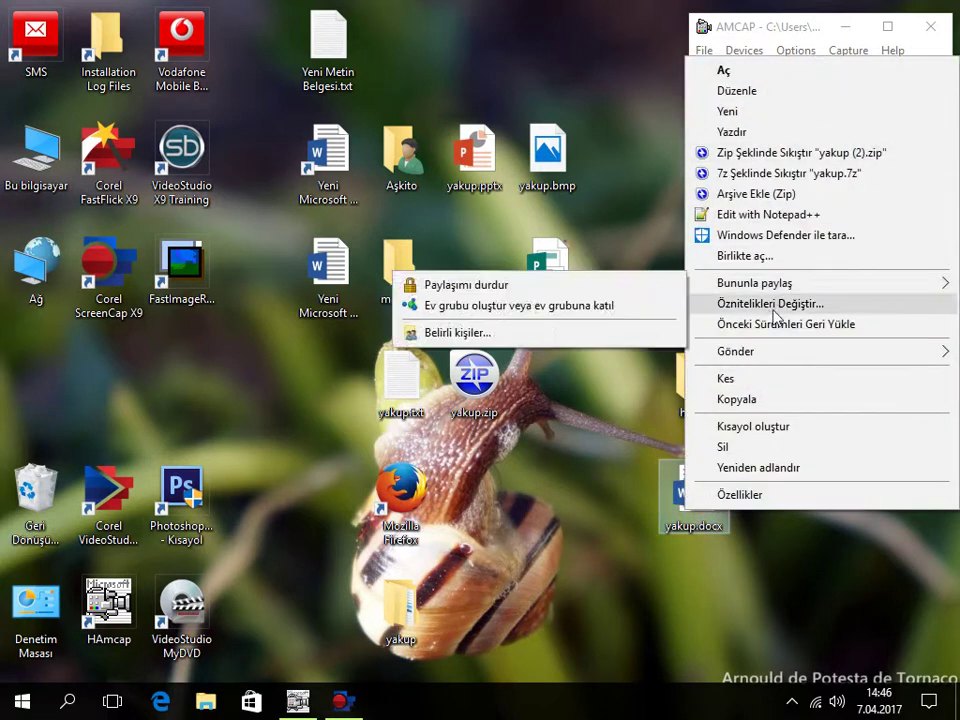
click(760, 427)
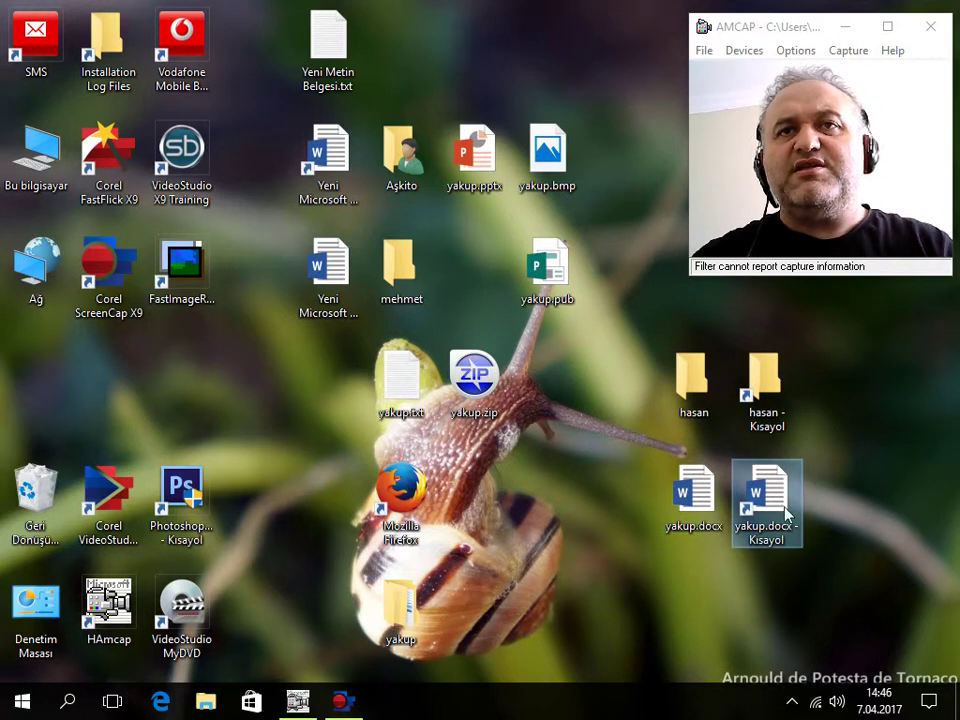
click(687, 578)
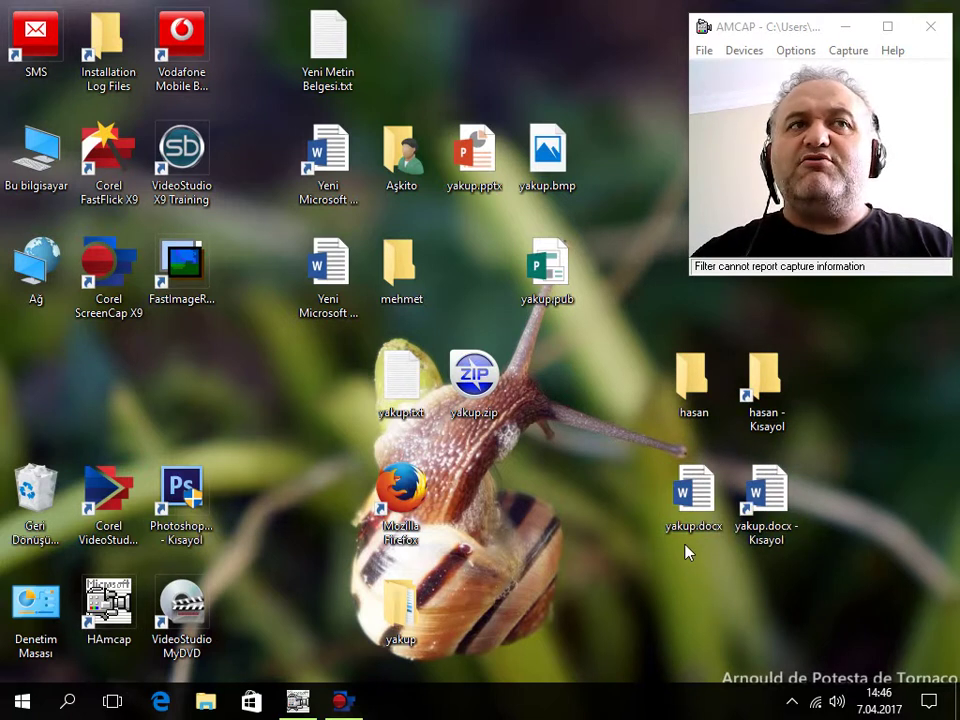
Start creating a new desktop shortcut with the shortcut wizard and browse for its target.
right_click(531, 539)
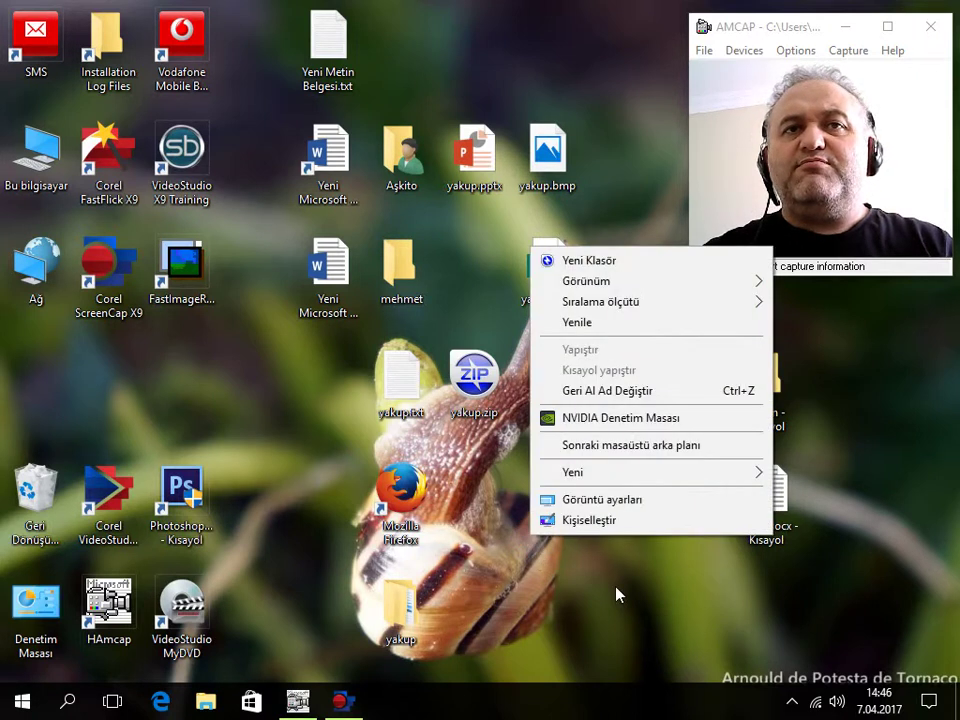
click(605, 578)
right_click(551, 504)
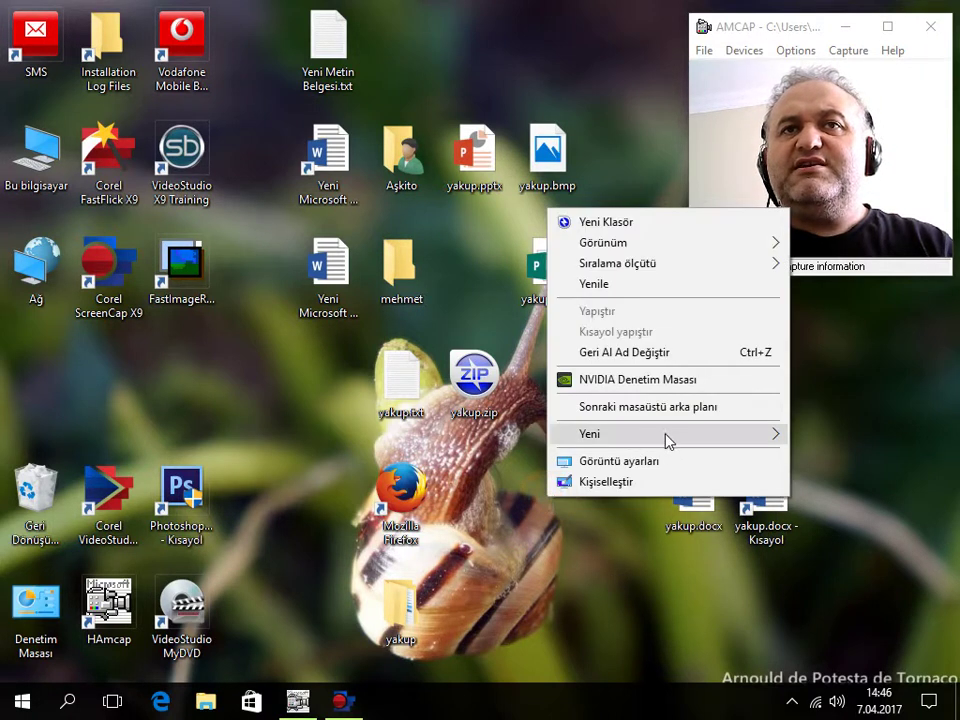
mouse_move(668, 441)
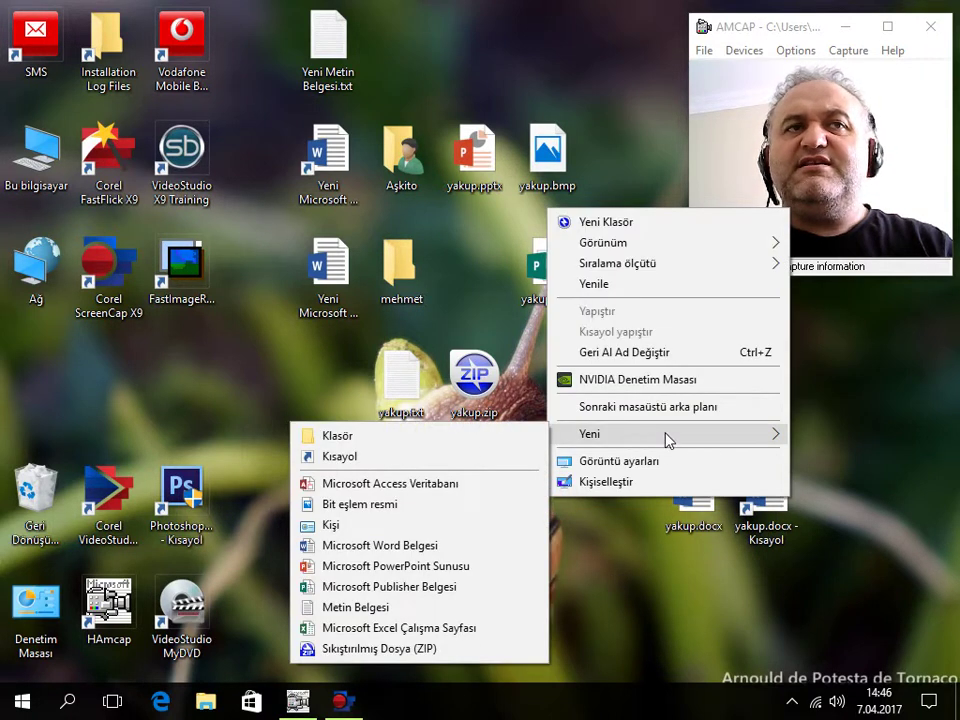
click(340, 458)
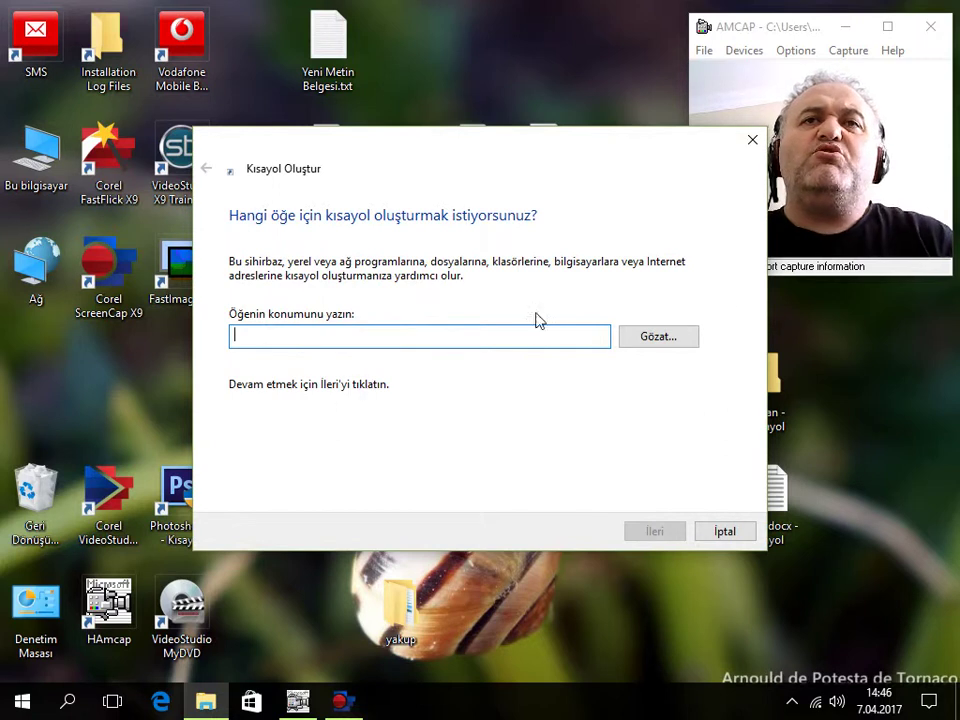
click(657, 338)
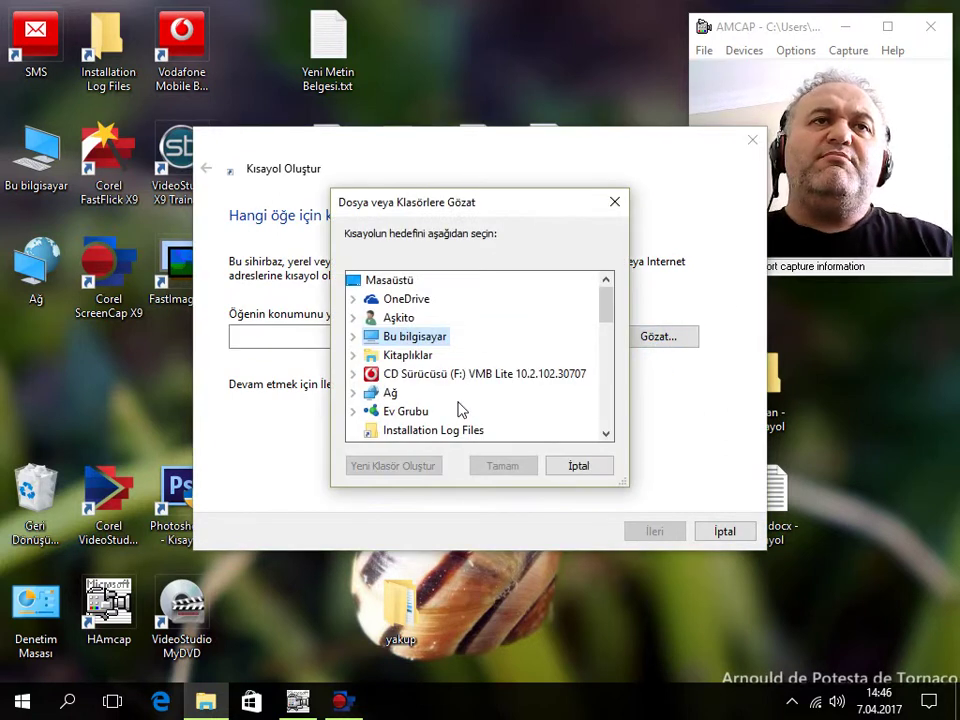
Choose fastimageresizer.exe from the Fast Image Resizer folder in Program Dosyaları (x86) on drive C: as the shortcut's target.
double_click(418, 336)
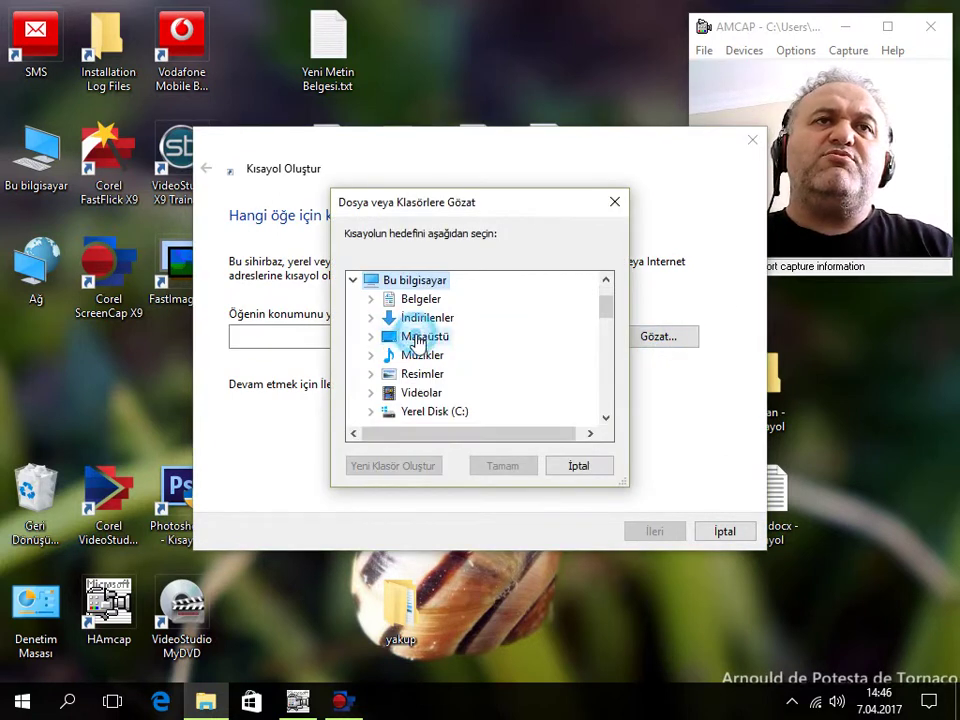
double_click(446, 413)
scroll(518, 332, down, 1)
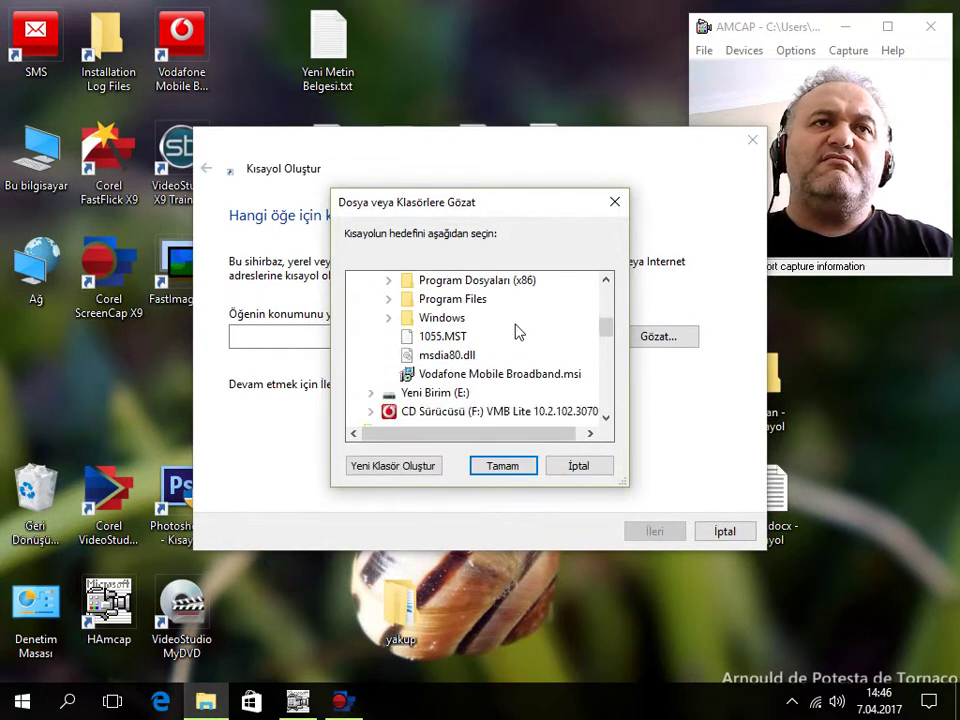
double_click(500, 284)
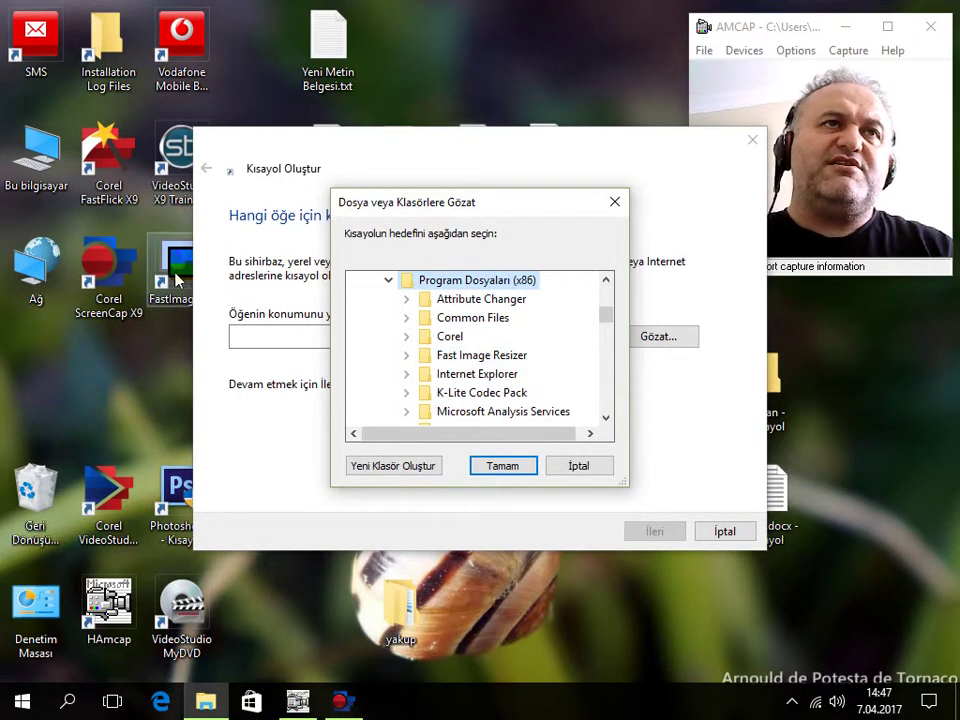
double_click(485, 356)
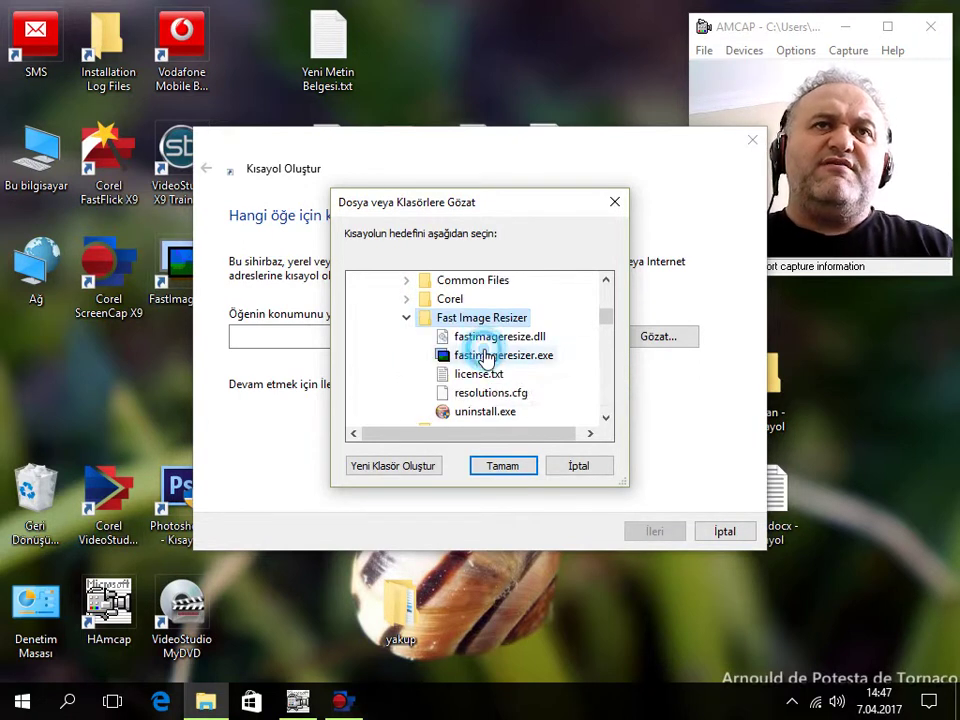
click(514, 362)
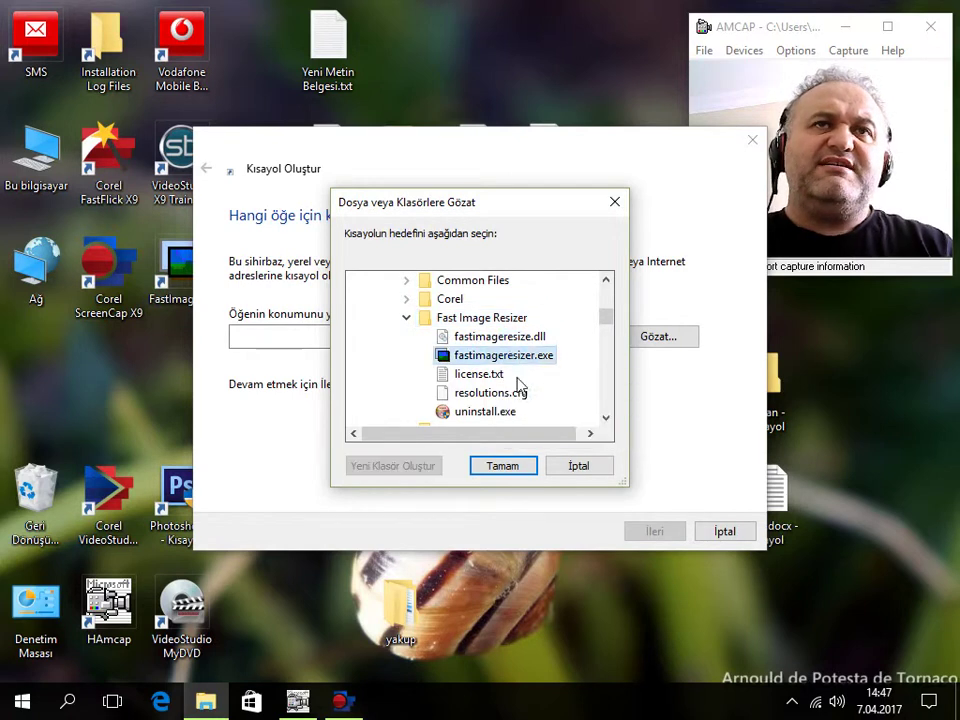
click(506, 466)
Finish the fastimageresizer.exe shortcut with its suggested name and place it beside the relocated folder.
click(656, 538)
click(655, 532)
drag(548, 490, 624, 384)
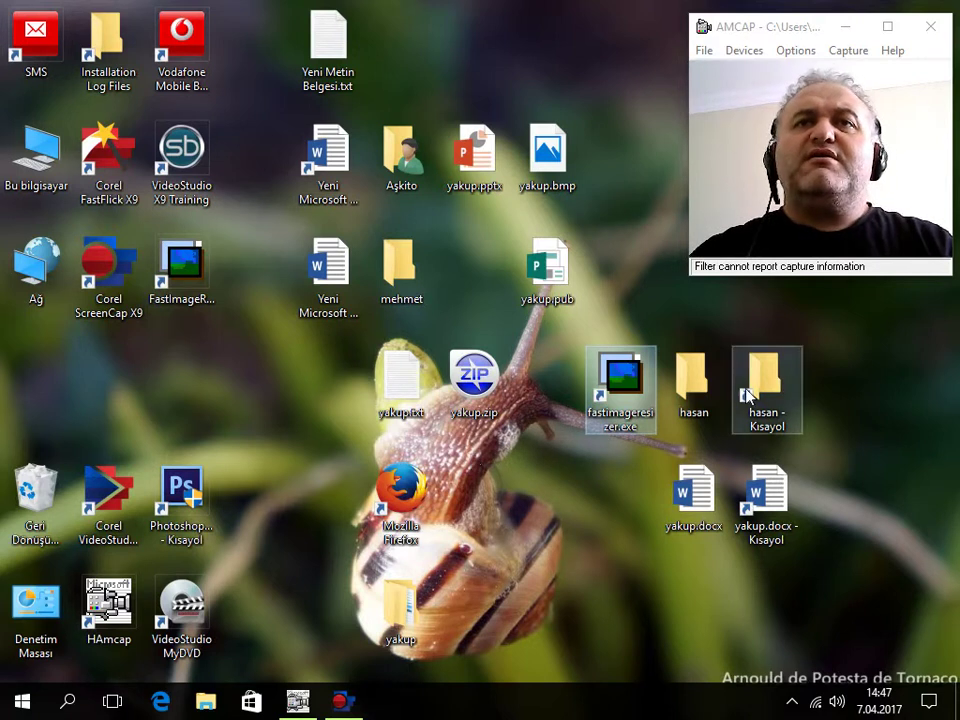
Check the folder through its shortcut, close it, and move the AMCAP window inward from the desktop's edge.
click(697, 395)
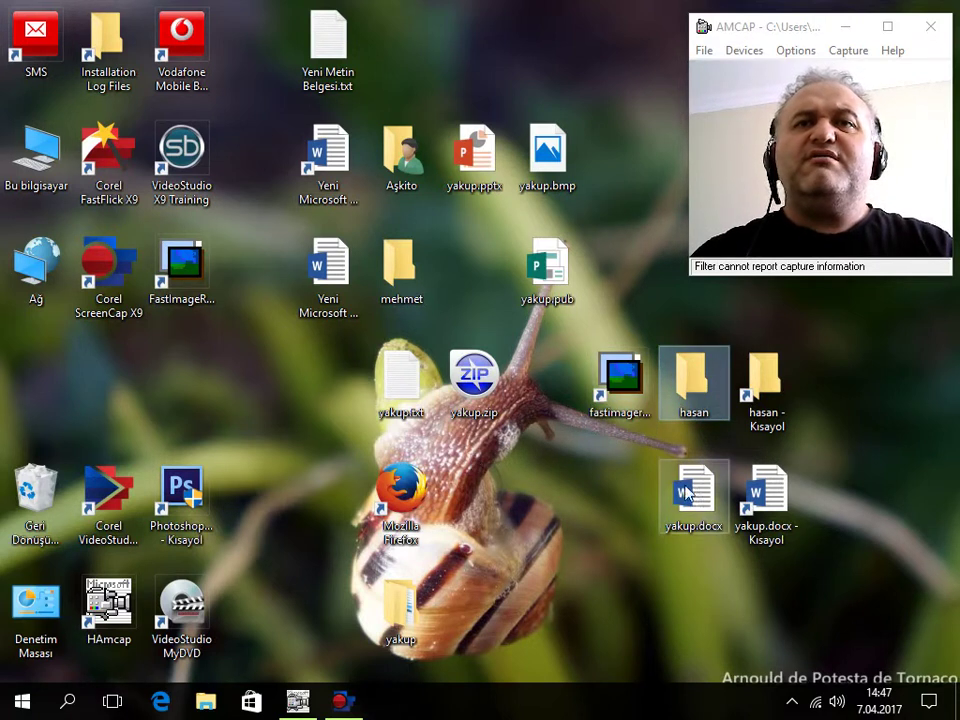
double_click(773, 400)
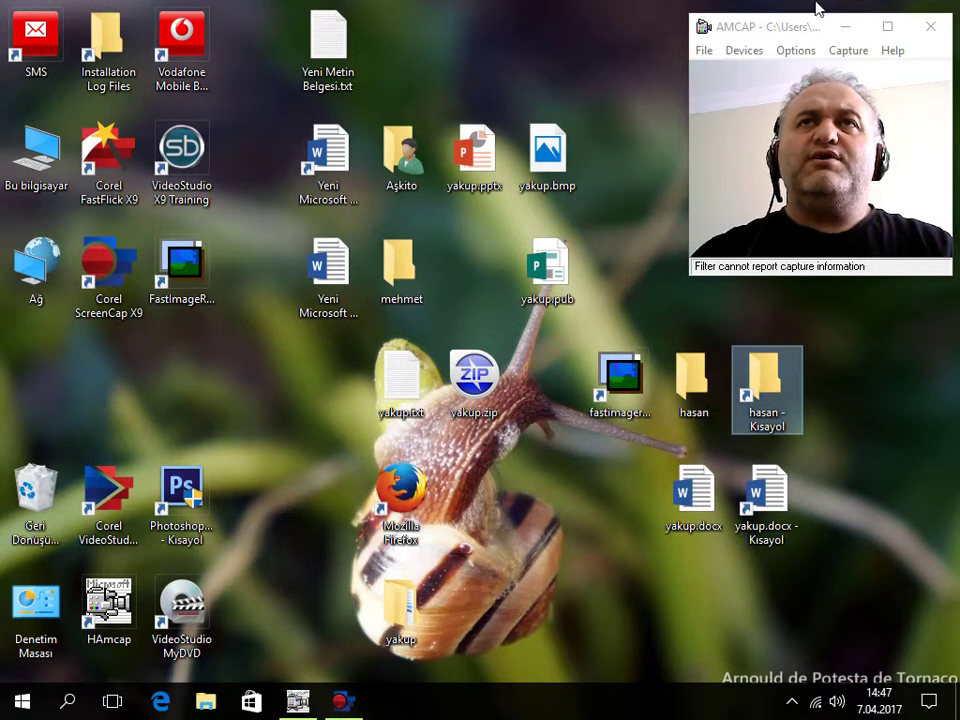
drag(814, 31, 739, 39)
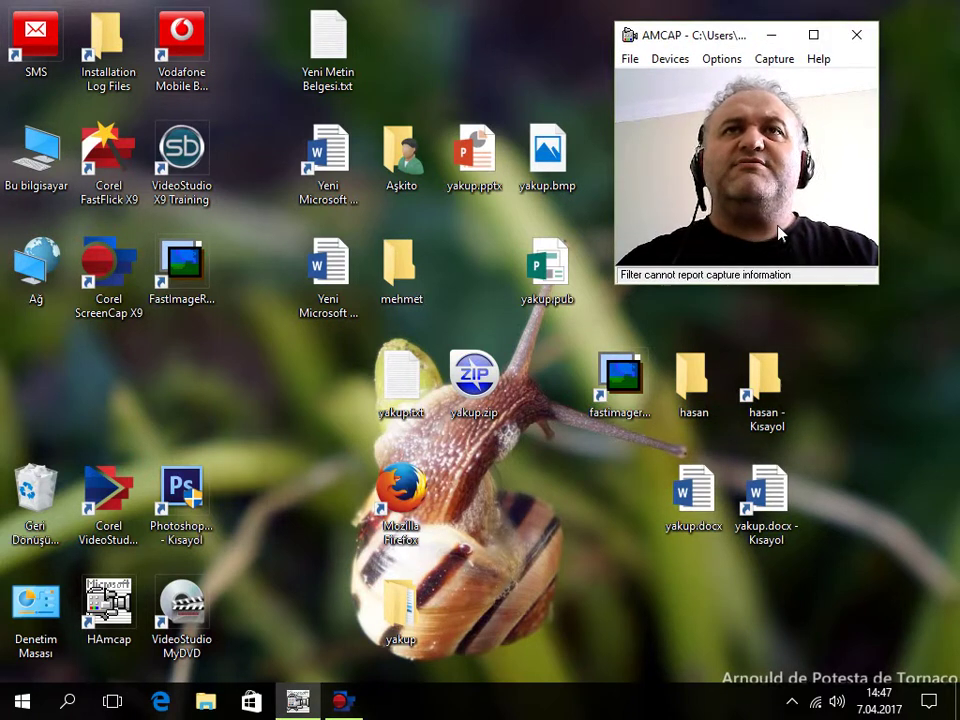